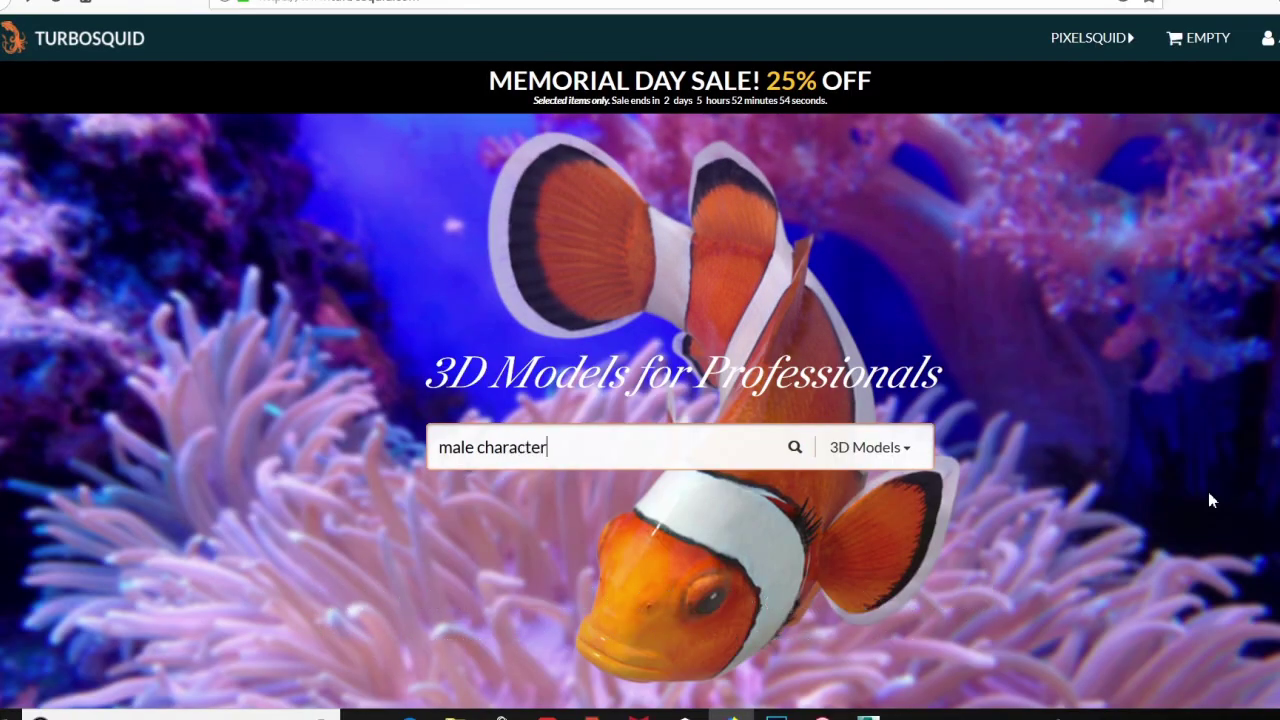
Search male characters, filter by Free price, and open the Male_Character_02 product page.
{"action": "left_click", "coordinate": [795, 450]}
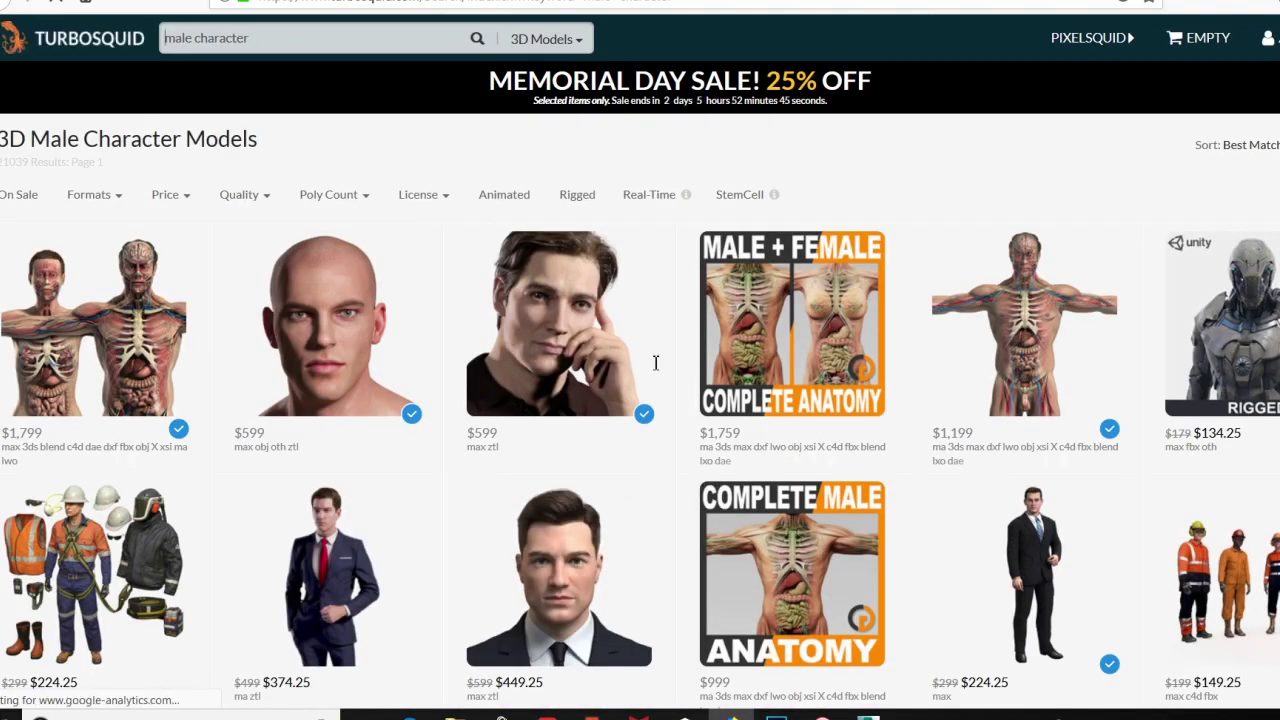
{"action": "left_click", "coordinate": [190, 198]}
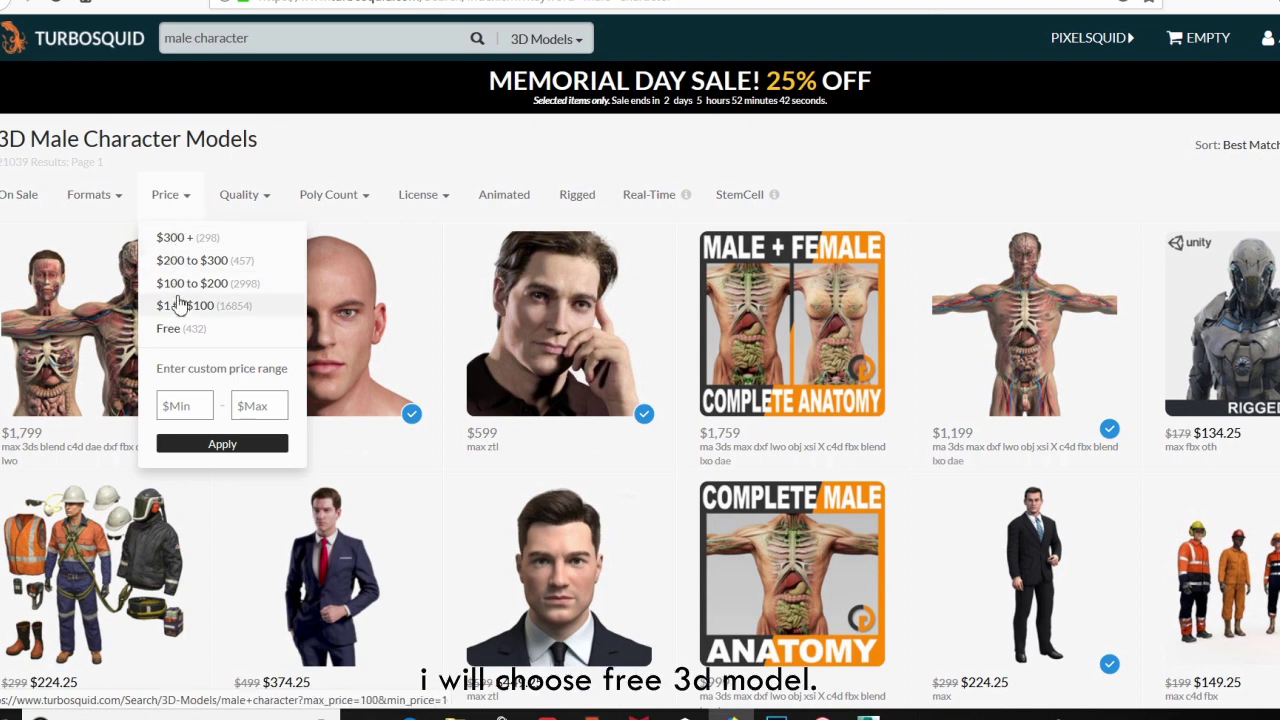
{"action": "left_click", "coordinate": [184, 340]}
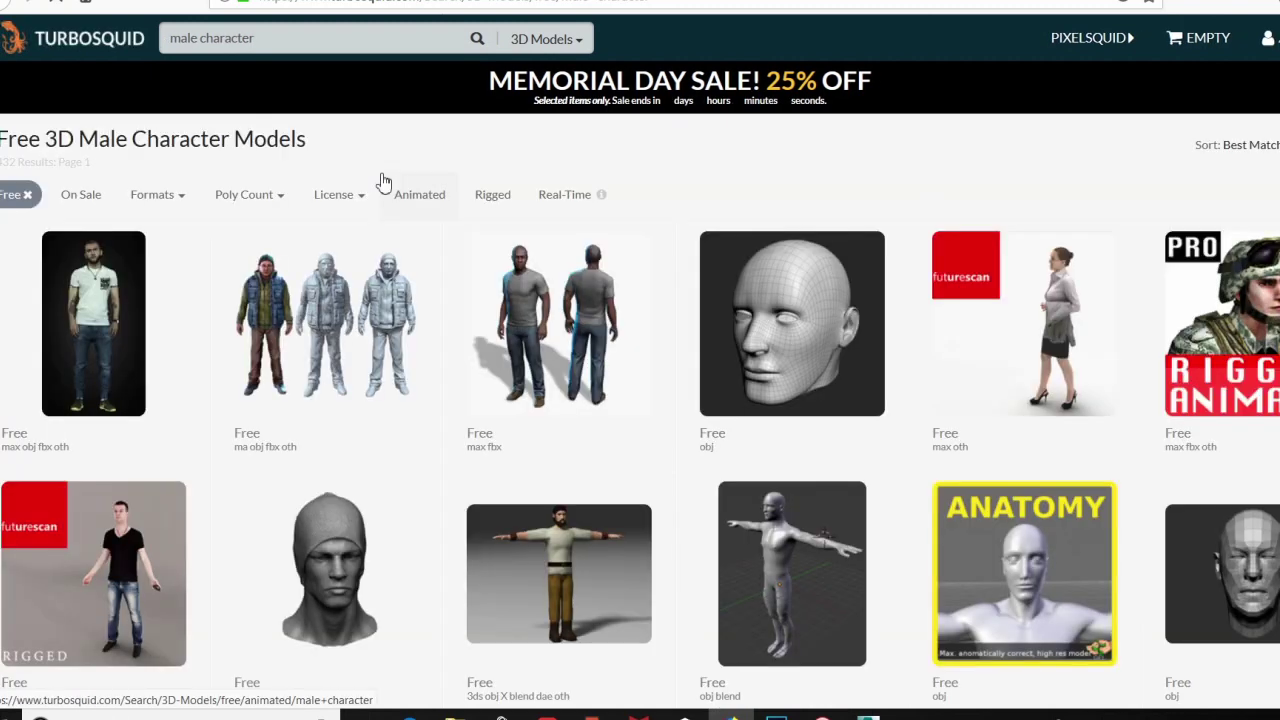
{"action": "mouse_move", "coordinate": [590, 375]}
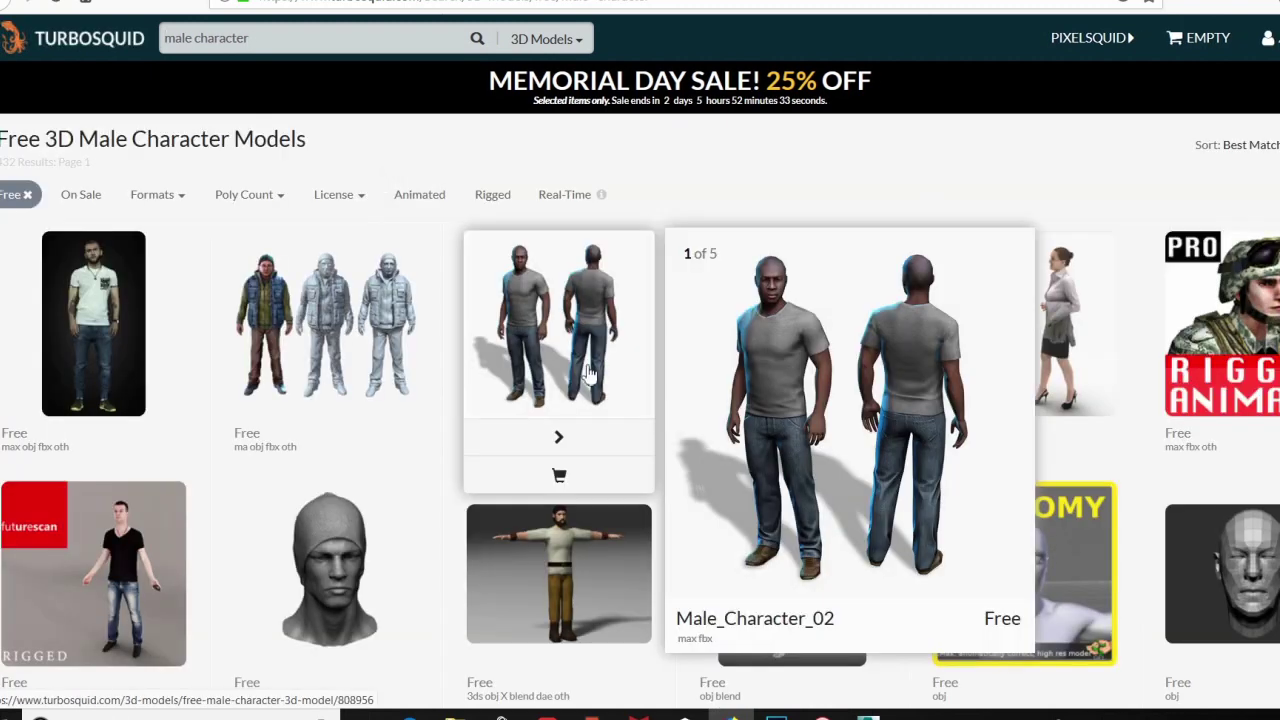
{"action": "left_click", "coordinate": [588, 370]}
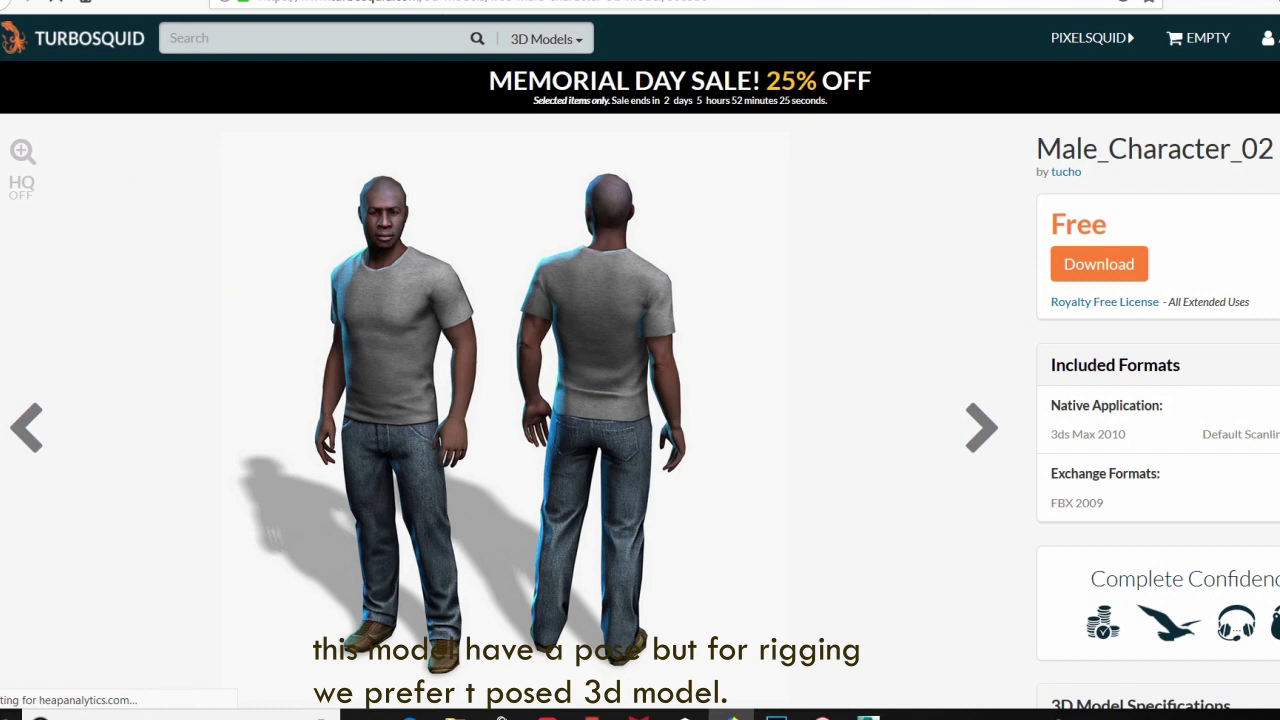
Download the model's FBX zip, skipping the industry survey, and save the file.
{"action": "scroll", "coordinate": [640, 380], "scroll_direction": "down", "scroll_amount": 3}
{"action": "scroll", "coordinate": [640, 380], "scroll_direction": "up", "scroll_amount": 1}
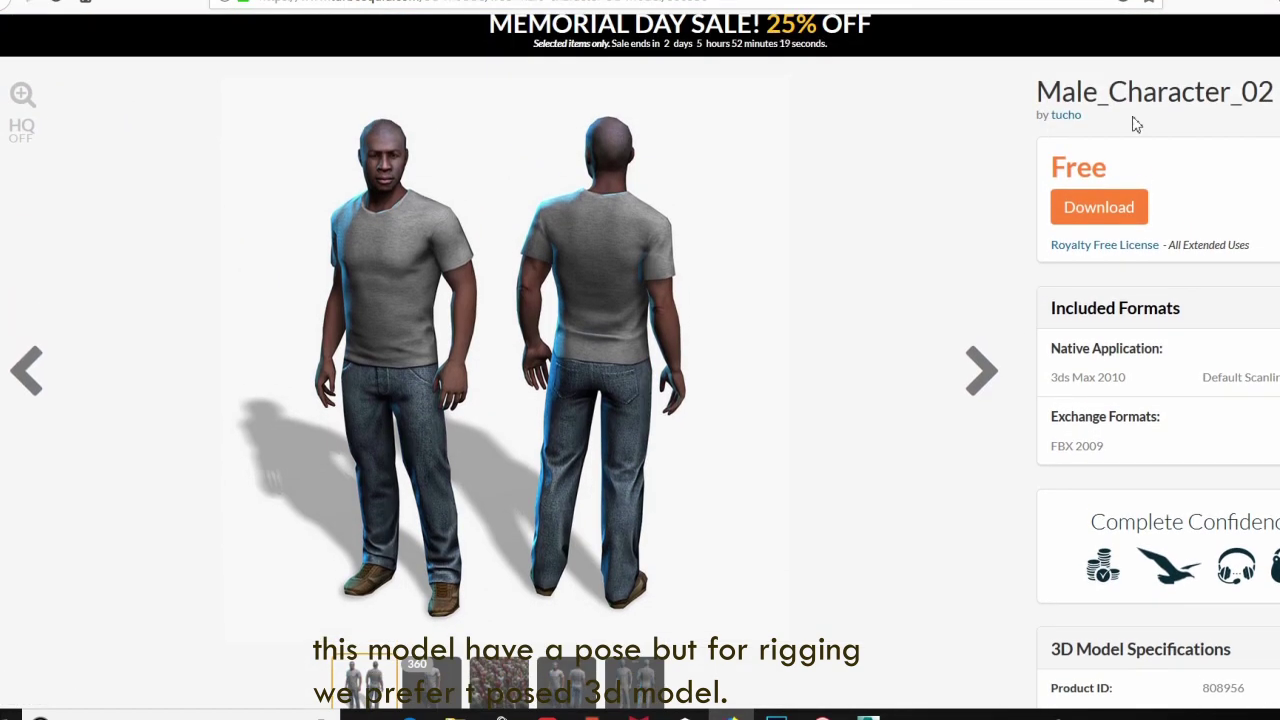
{"action": "left_click", "coordinate": [1076, 215]}
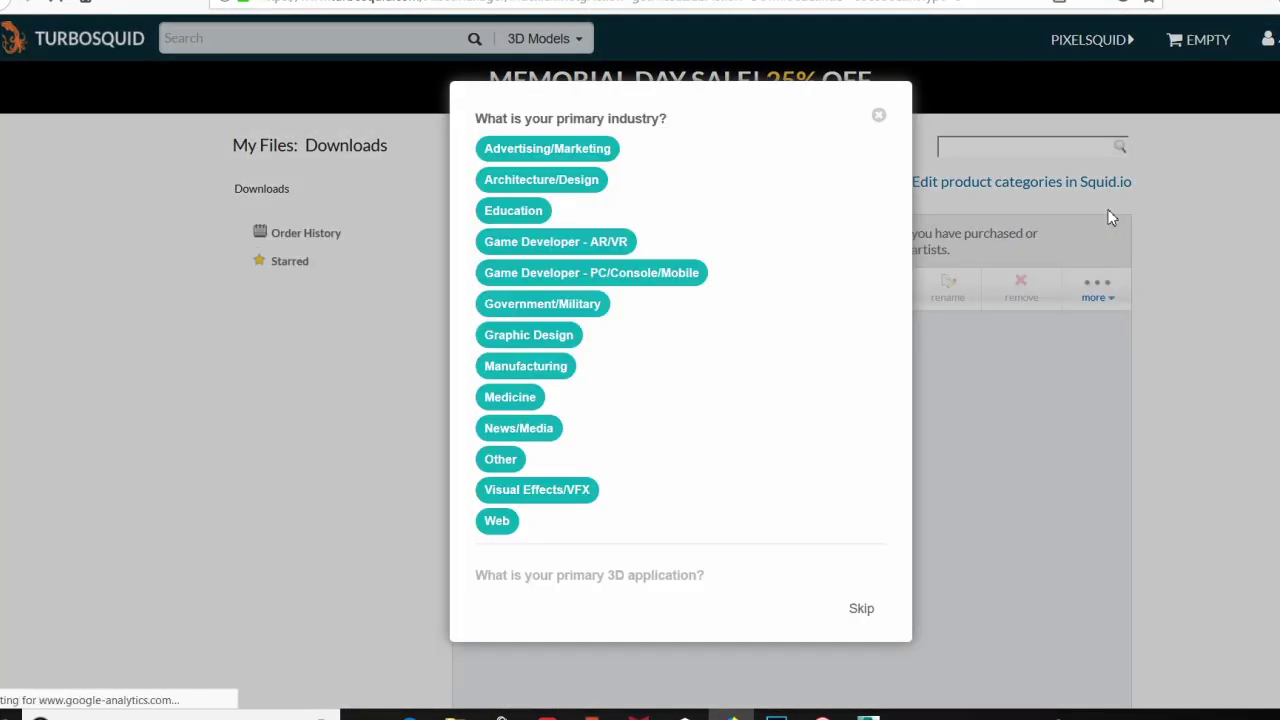
{"action": "left_click", "coordinate": [879, 116]}
{"action": "scroll", "coordinate": [880, 126], "scroll_direction": "down", "scroll_amount": 1}
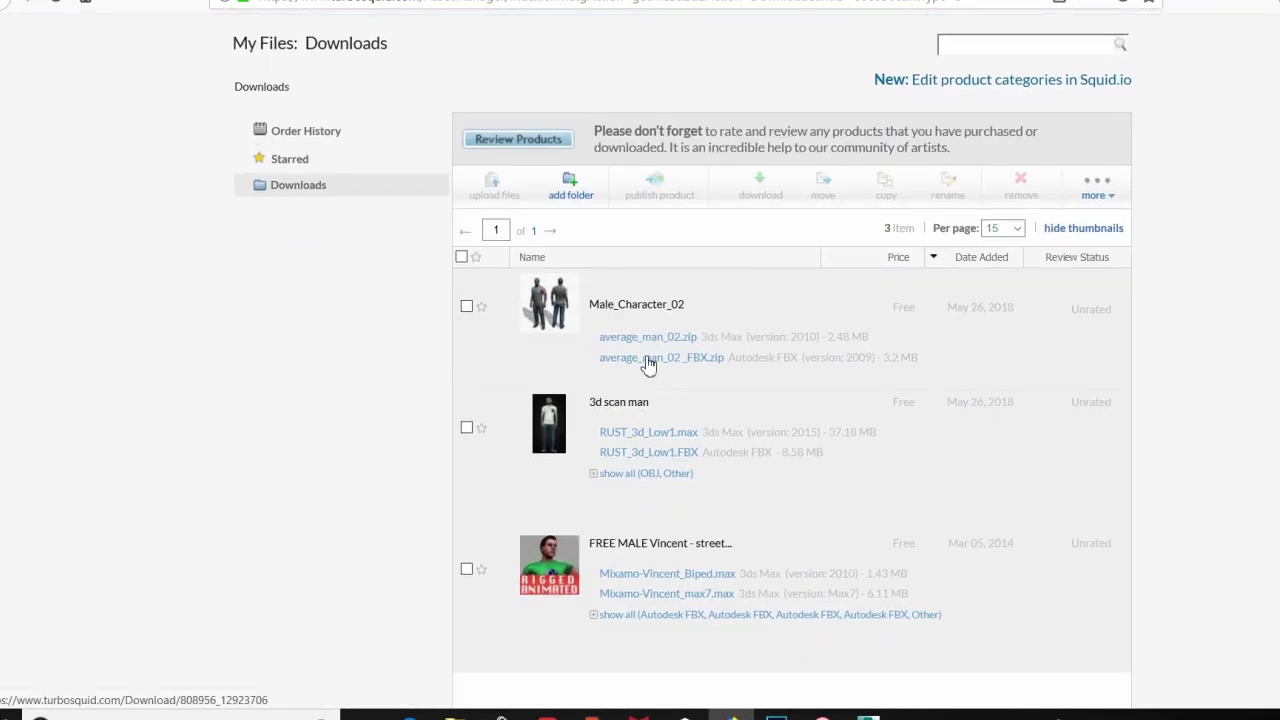
{"action": "left_click", "coordinate": [646, 358]}
{"action": "left_click", "coordinate": [478, 311]}
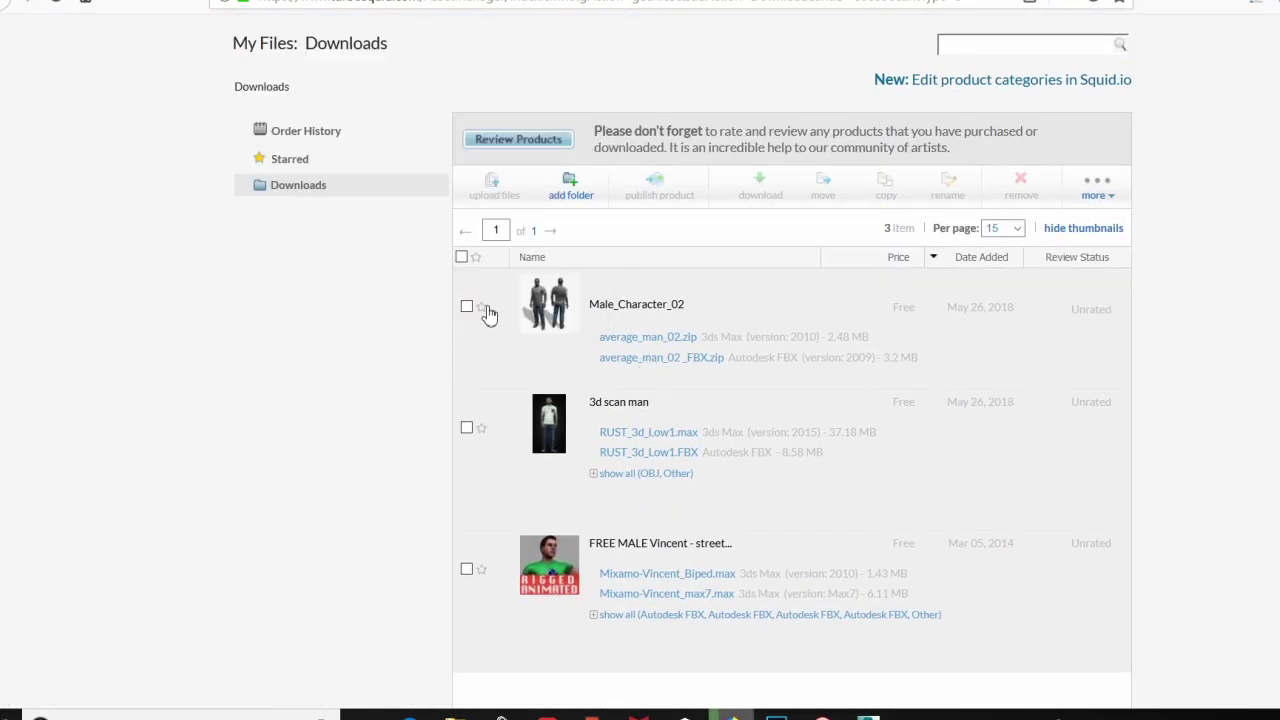
{"action": "left_click", "coordinate": [1255, 8]}
Extract the average_man_02_FBX ZIP and open its nested folder with the FBX and textures.
{"action": "left_click", "coordinate": [1243, 41]}
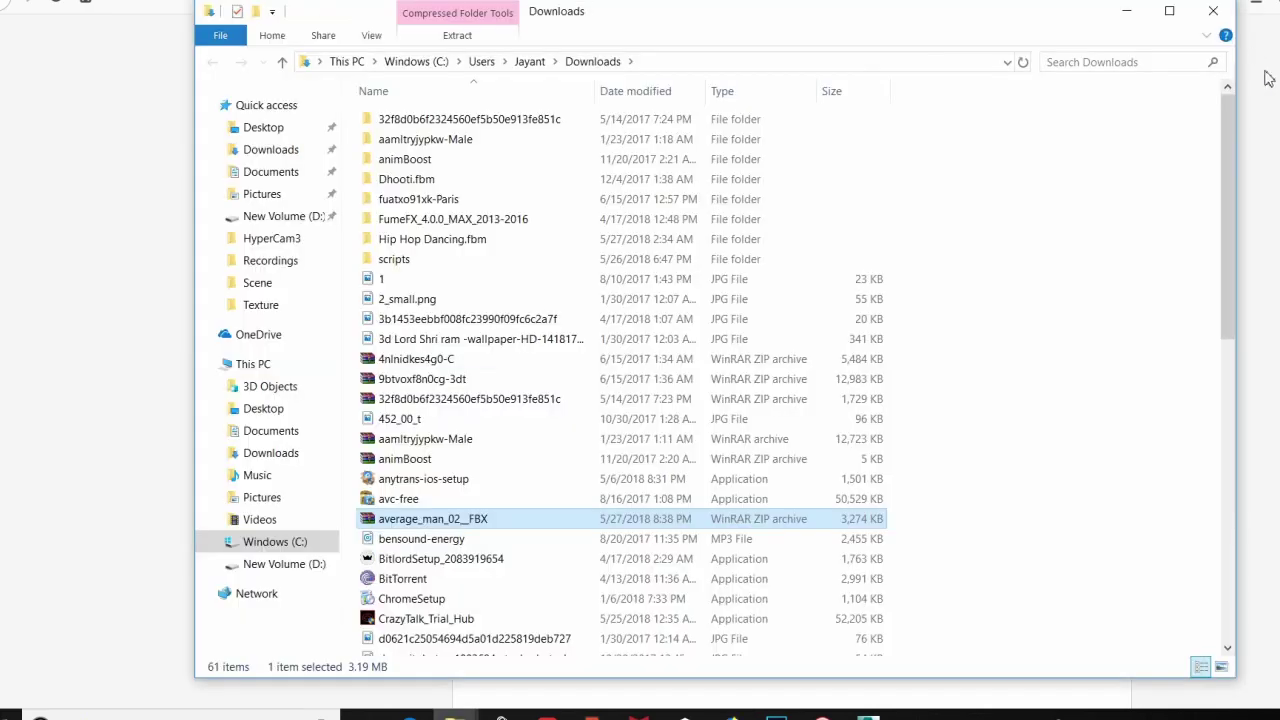
{"action": "right_click", "coordinate": [455, 518]}
{"action": "left_click", "coordinate": [515, 145]}
{"action": "left_click", "coordinate": [740, 521]}
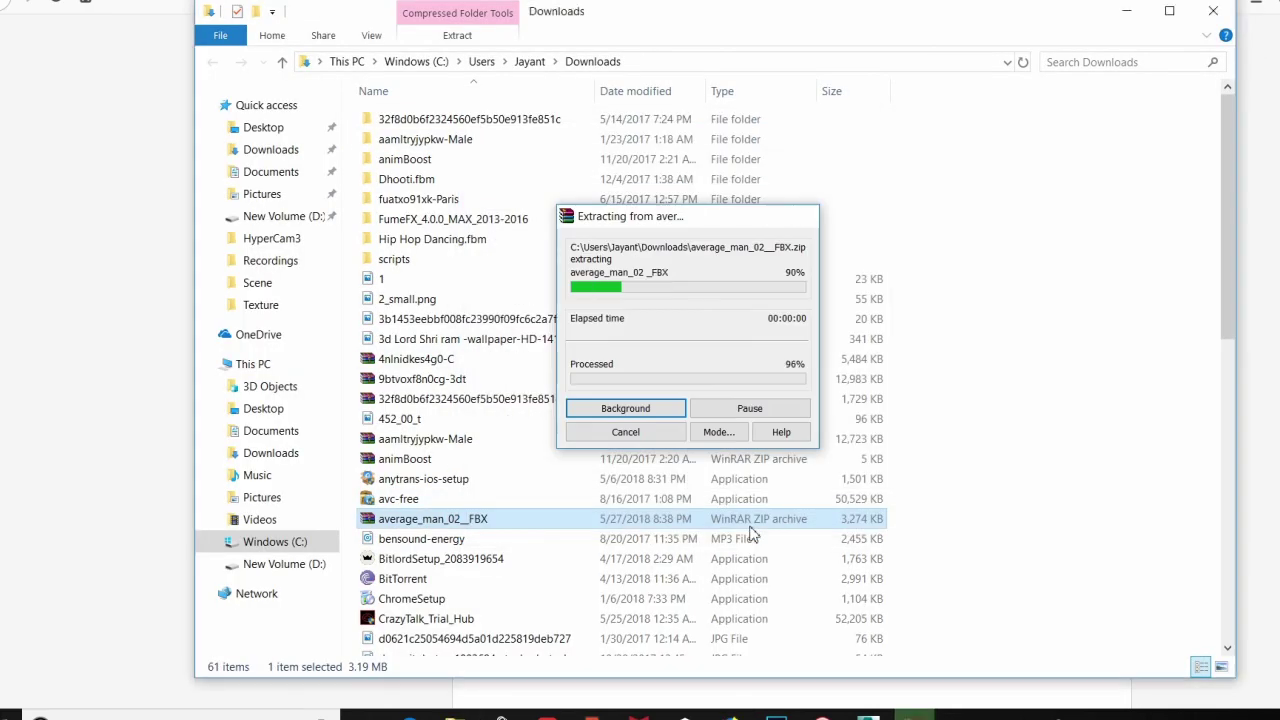
{"action": "double_click", "coordinate": [420, 181]}
{"action": "double_click", "coordinate": [426, 122]}
{"action": "double_click", "coordinate": [426, 122]}
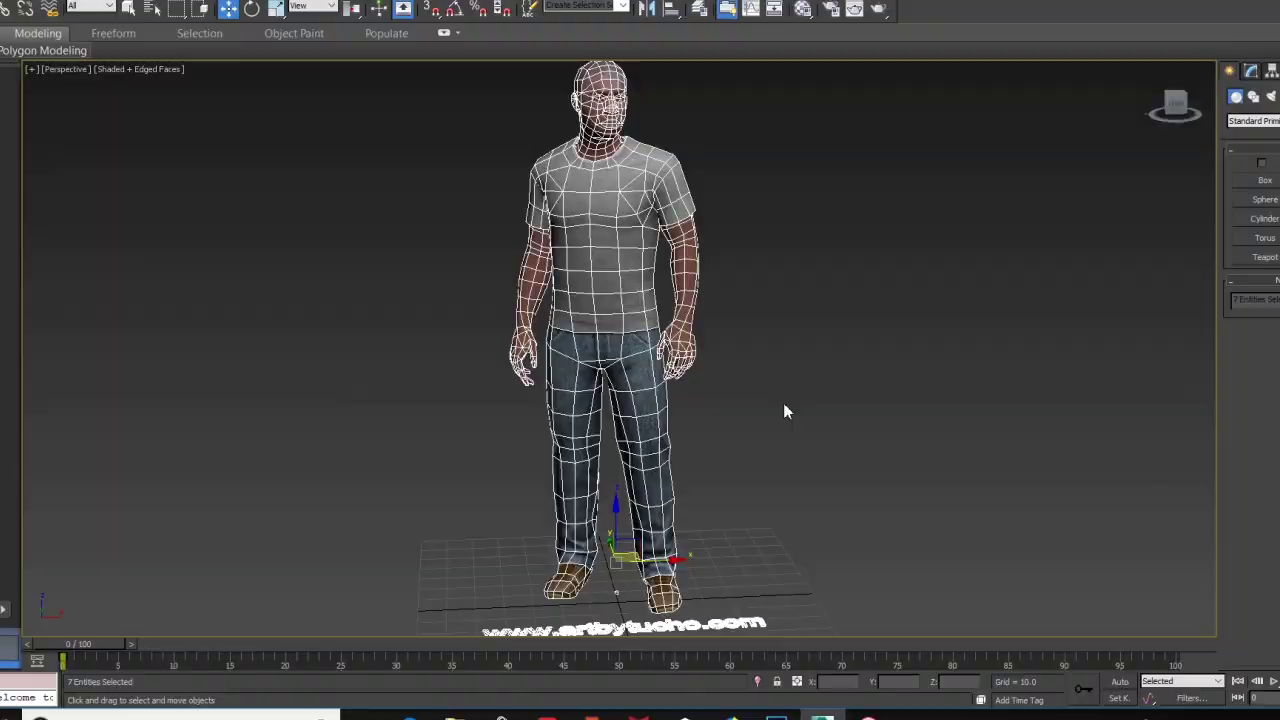
{"action": "middle_click_drag", "start_coordinate": [783, 403], "coordinate": [614, 280], "text": "alt"}
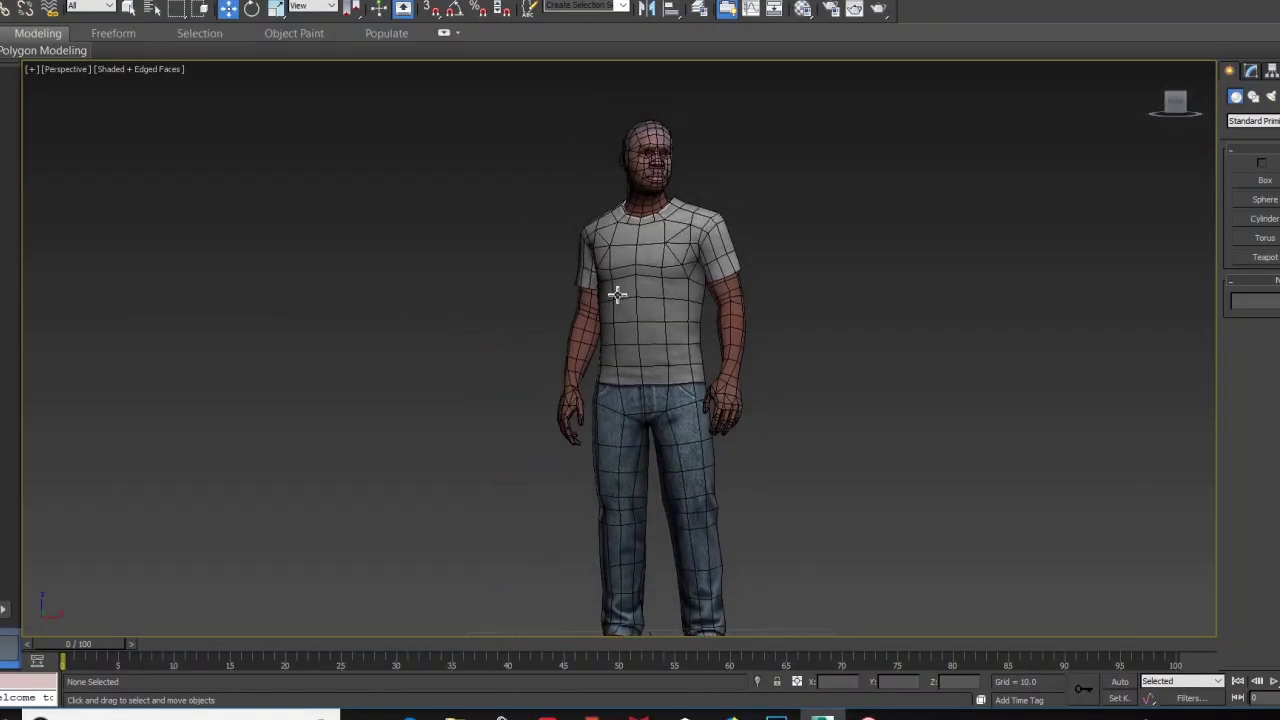
Rotate both arms of the average_man_02 mesh up and outward into a T-pose.
{"action": "scroll", "coordinate": [684, 356], "scroll_direction": "up", "scroll_amount": 5}
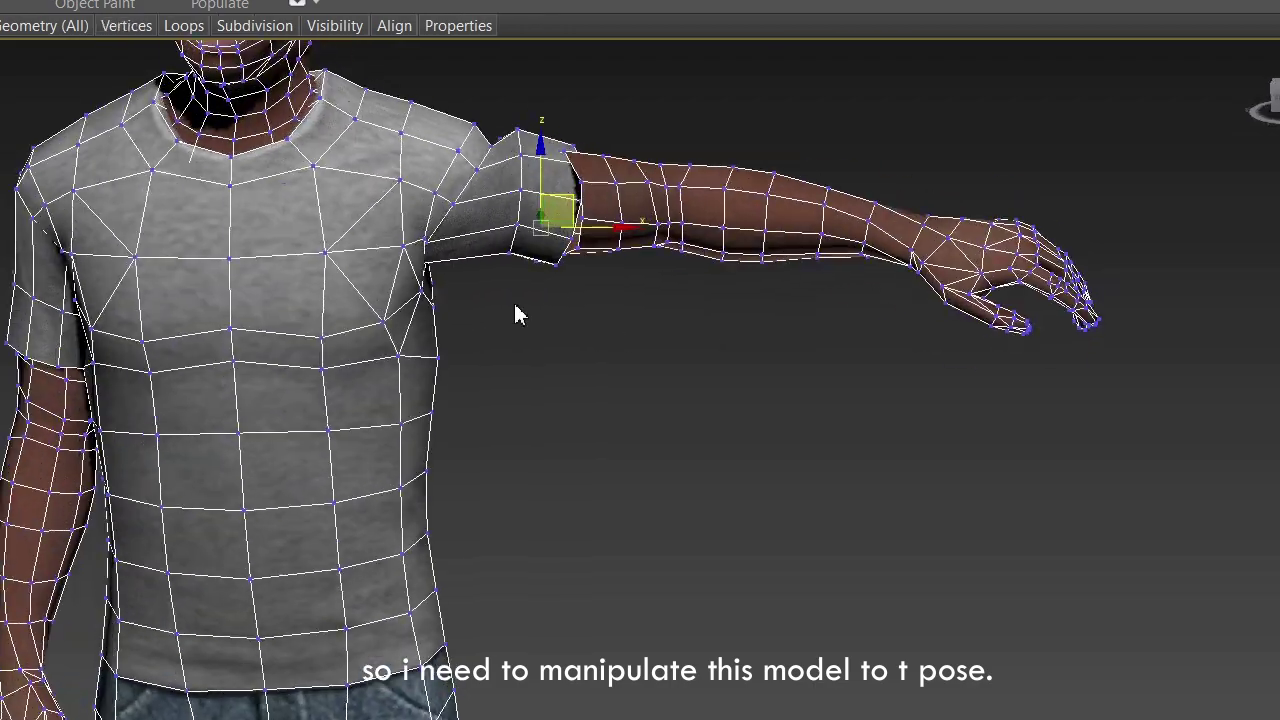
{"action": "key", "text": "2"}
{"action": "key", "text": "e"}
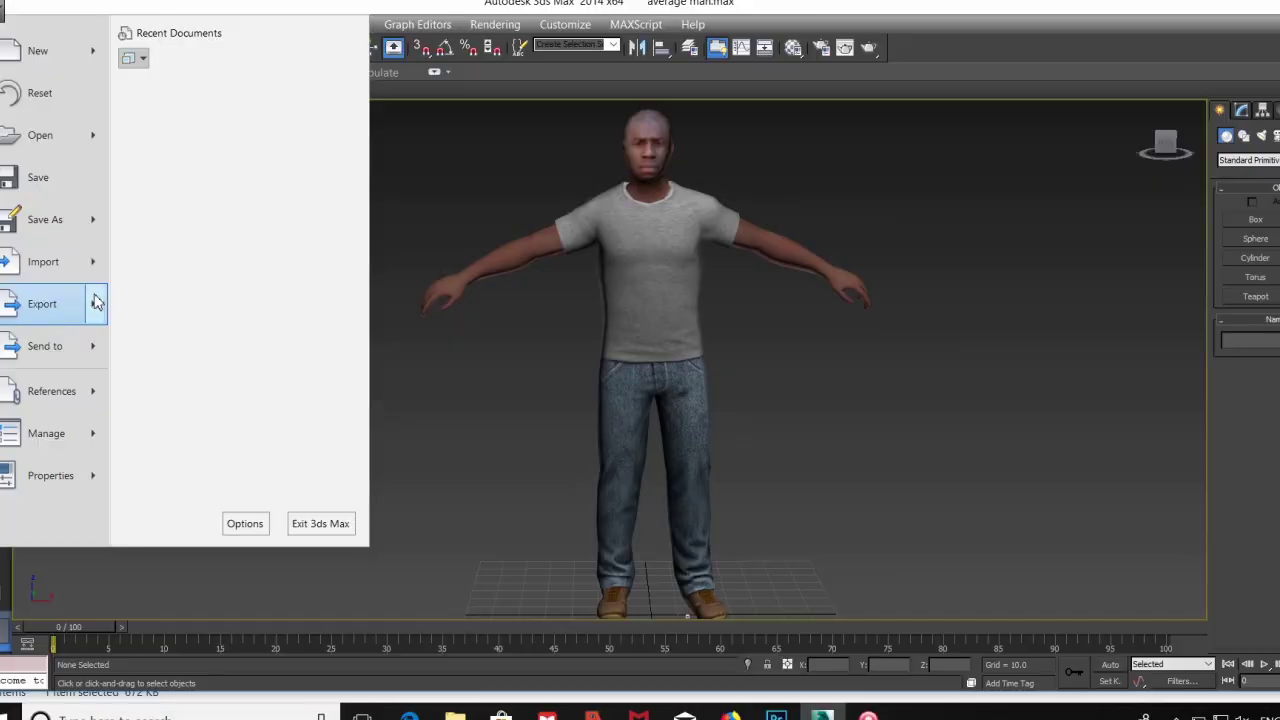
{"action": "mouse_move", "coordinate": [97, 302]}
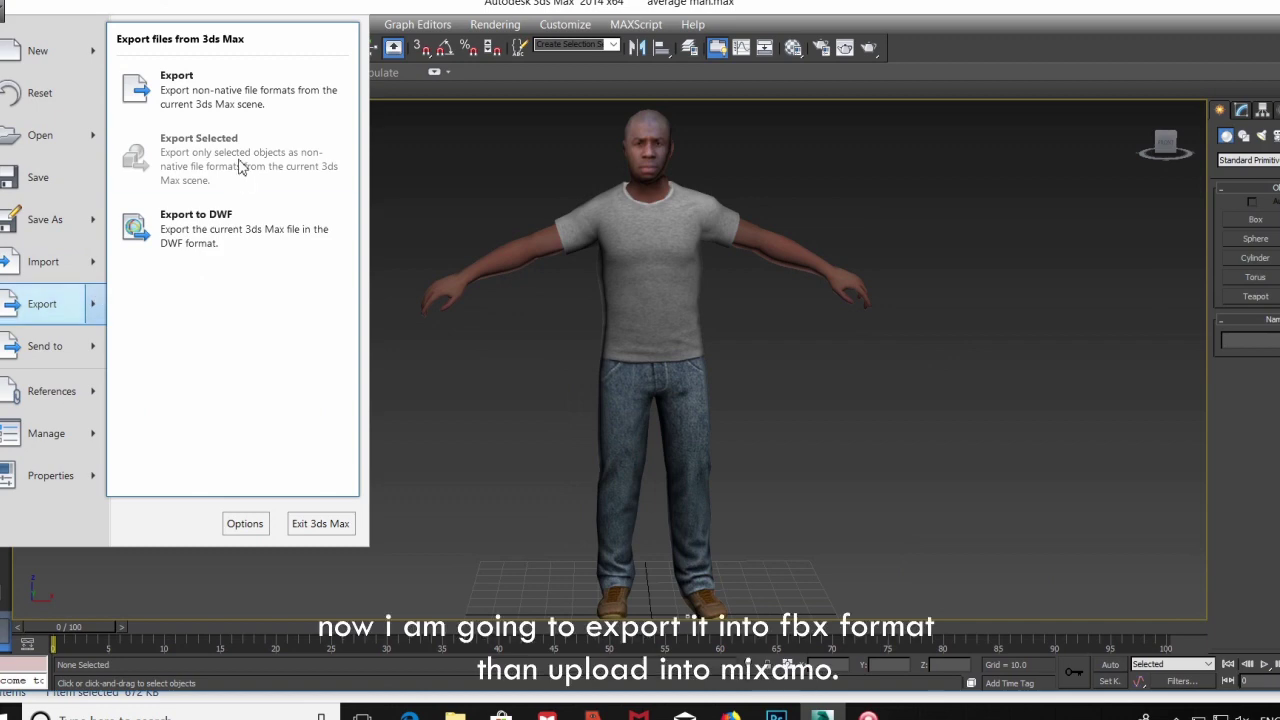
Export the scene as FBX over Desktop avrg.FBX with CAT Characters as HIK unchecked.
{"action": "left_click", "coordinate": [240, 93]}
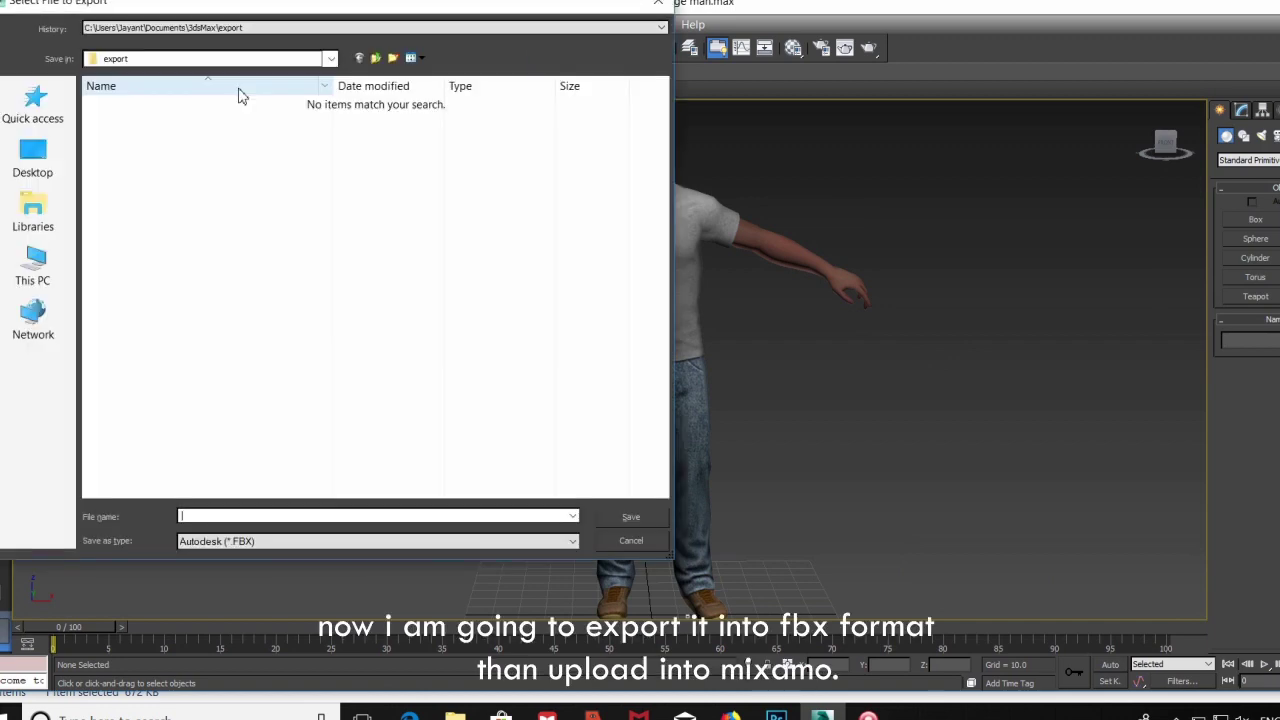
{"action": "left_click", "coordinate": [33, 160]}
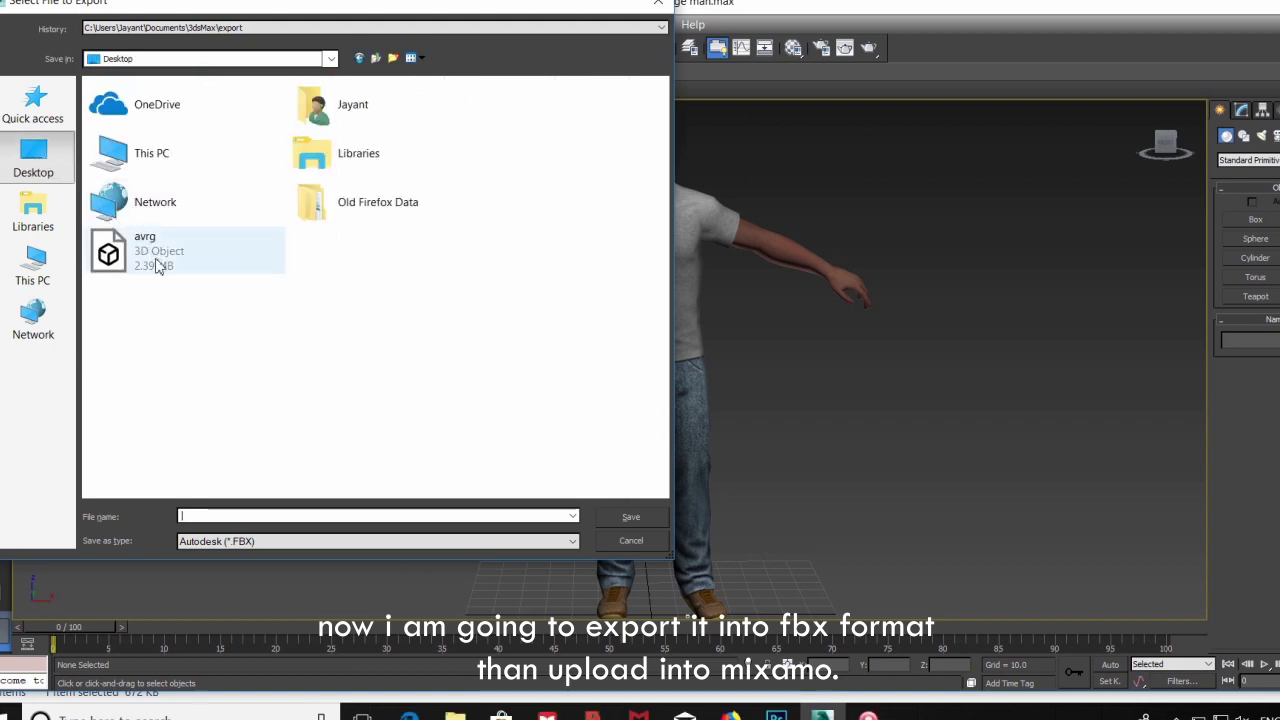
{"action": "double_click", "coordinate": [155, 262]}
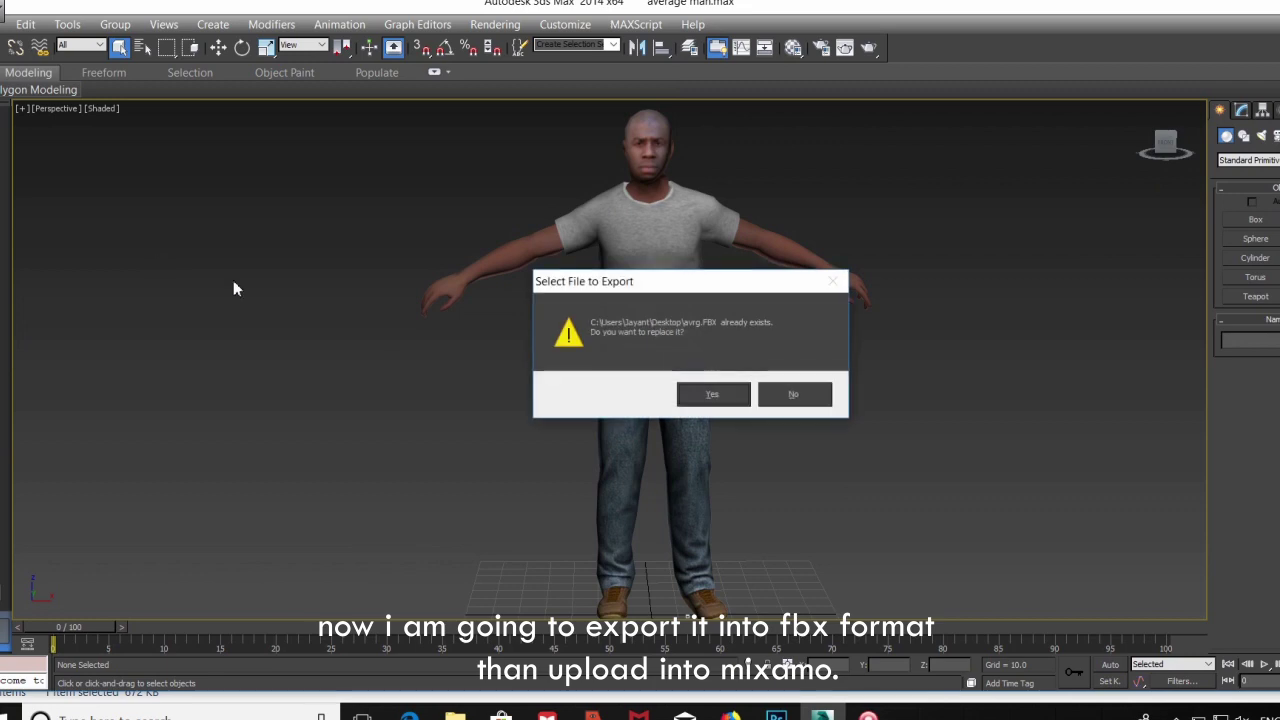
{"action": "left_click", "coordinate": [713, 395]}
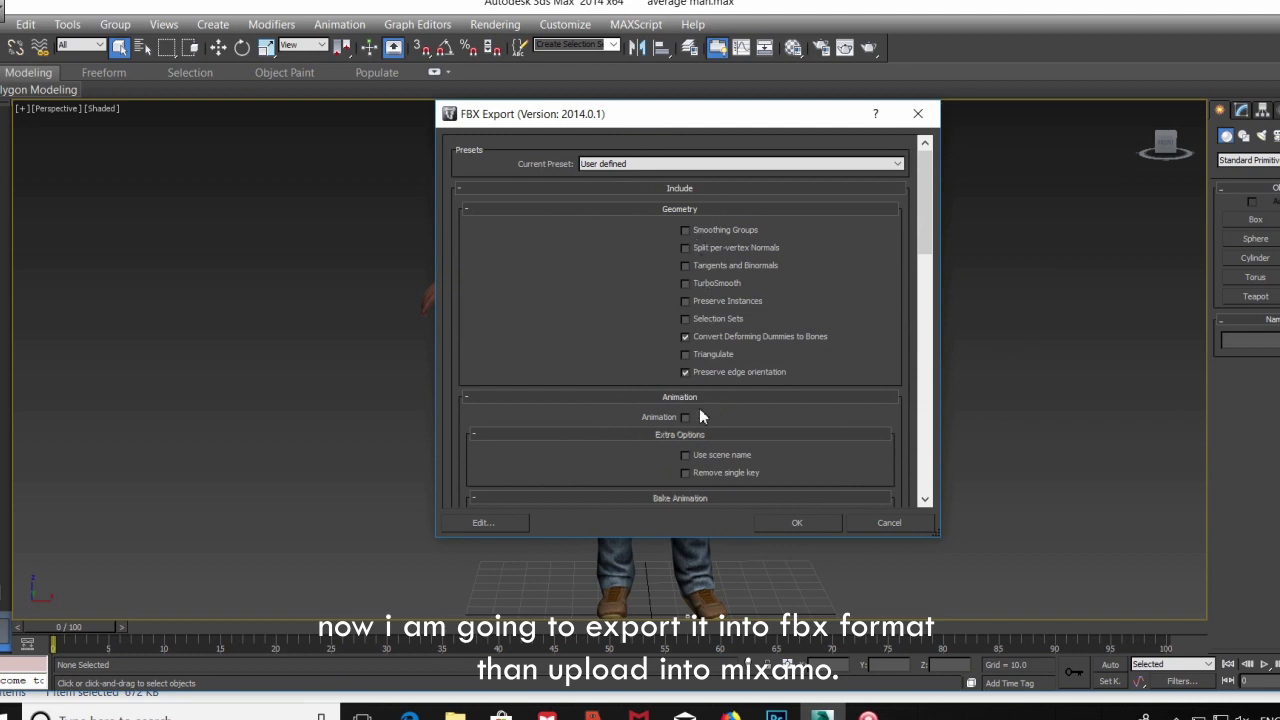
{"action": "scroll", "coordinate": [671, 412], "scroll_direction": "down", "scroll_amount": 6}
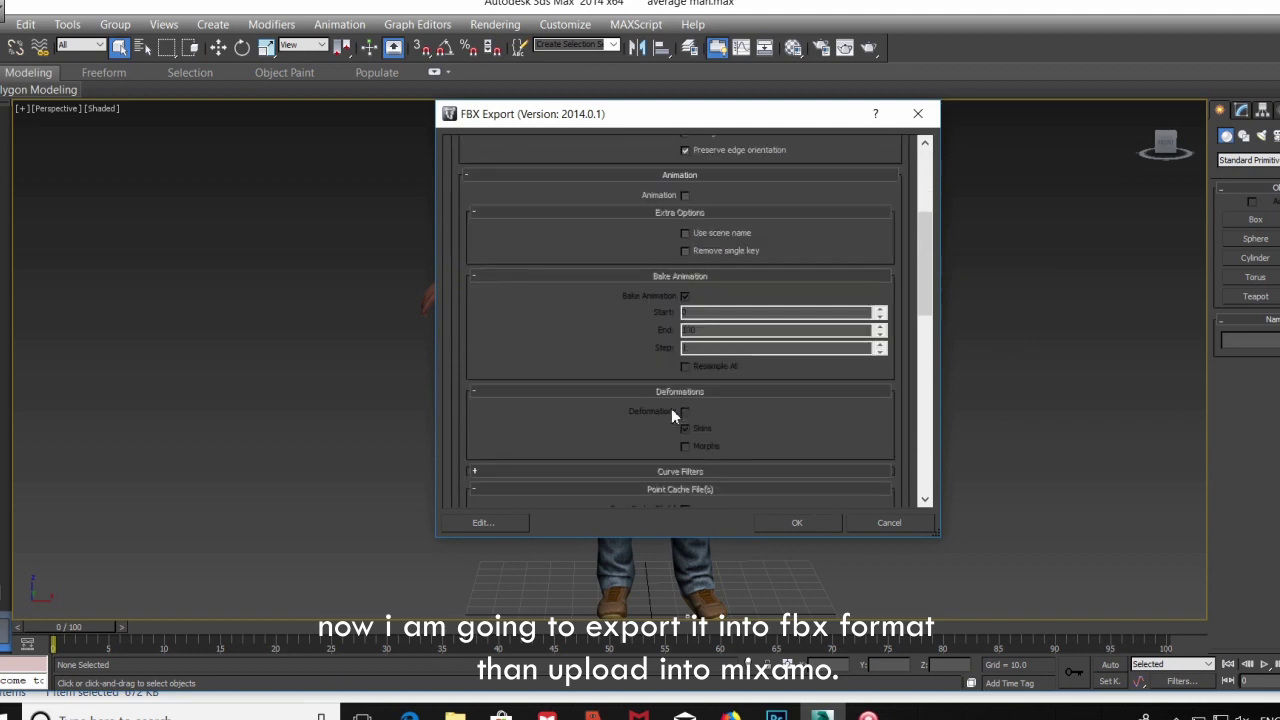
{"action": "scroll", "coordinate": [673, 414], "scroll_direction": "down", "scroll_amount": 3}
{"action": "left_click", "coordinate": [686, 427]}
{"action": "scroll", "coordinate": [660, 410], "scroll_direction": "down", "scroll_amount": 3}
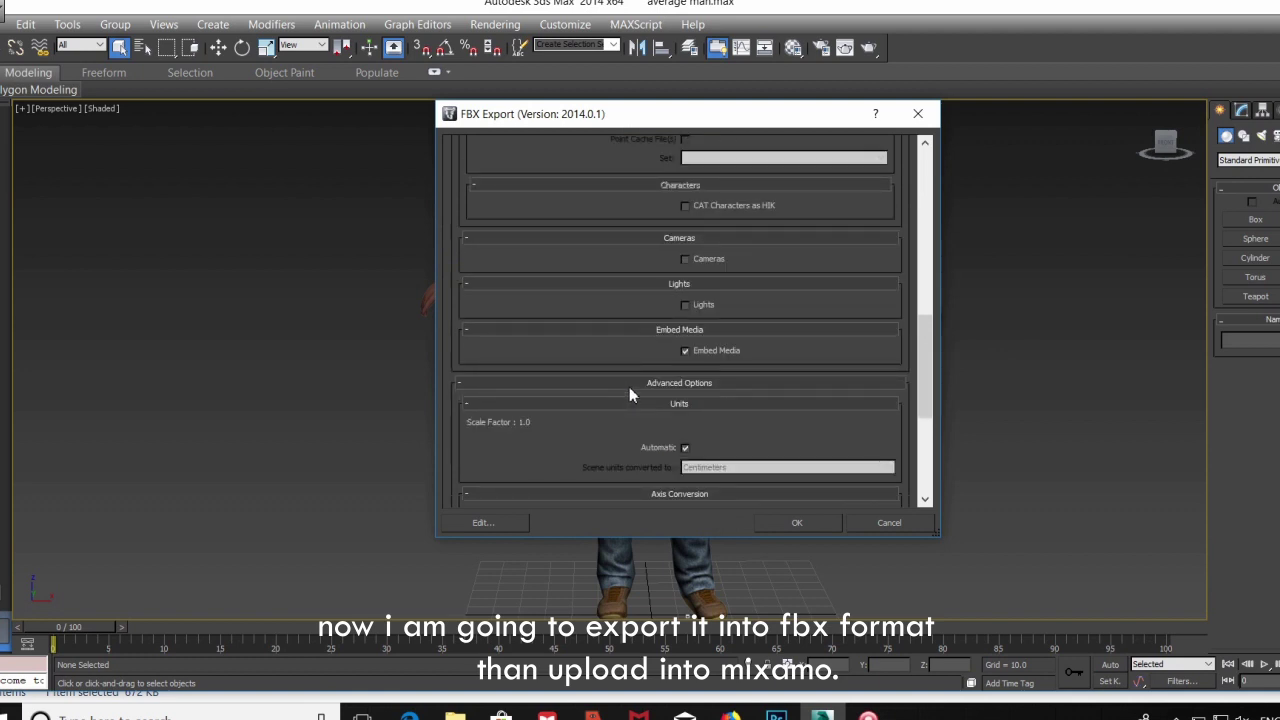
{"action": "left_click", "coordinate": [810, 534]}
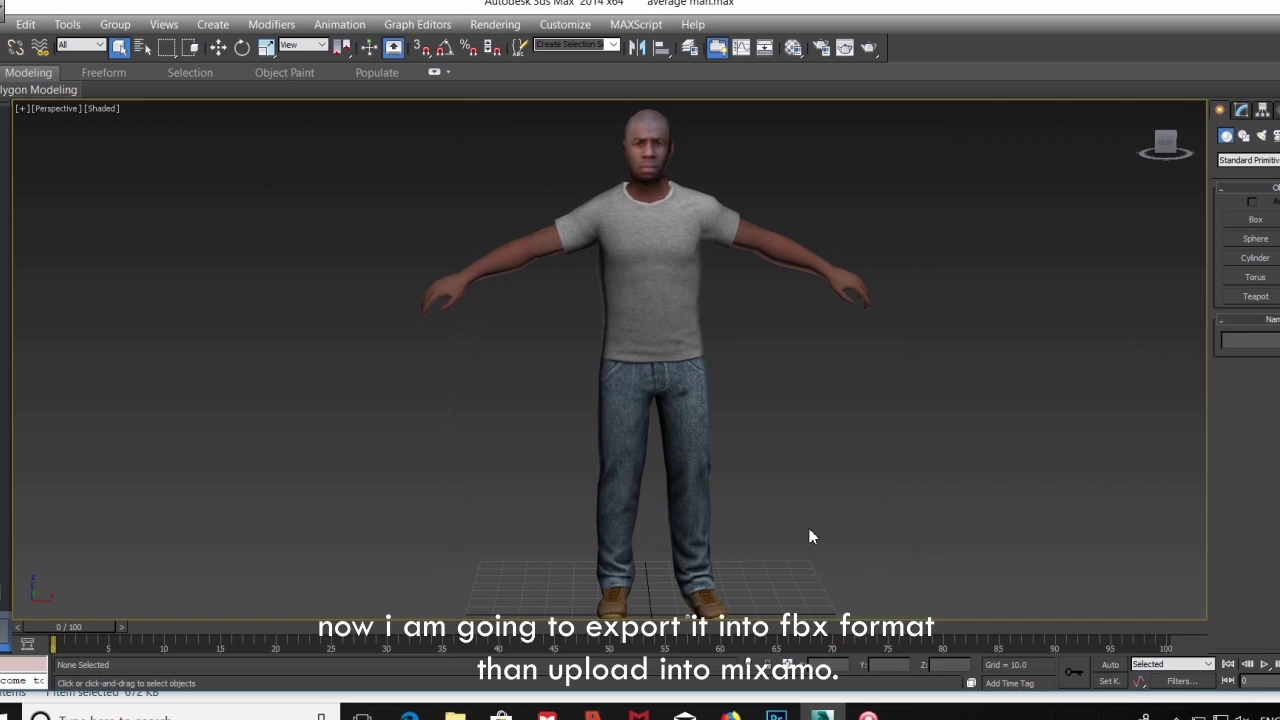
Upload the exported avrg FBX from the Mixamo Characters page into the Auto-Rigger.
{"action": "mouse_move", "coordinate": [731, 716]}
{"action": "left_click", "coordinate": [731, 716]}
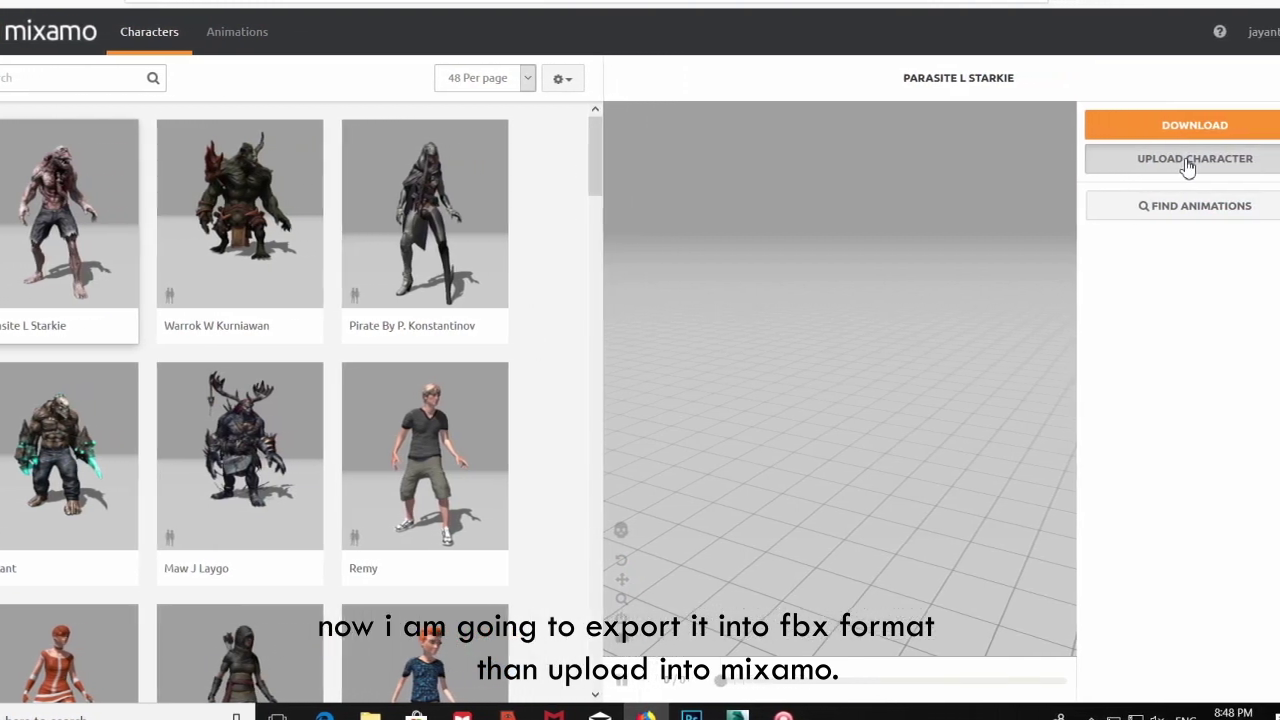
{"action": "left_click", "coordinate": [1200, 165]}
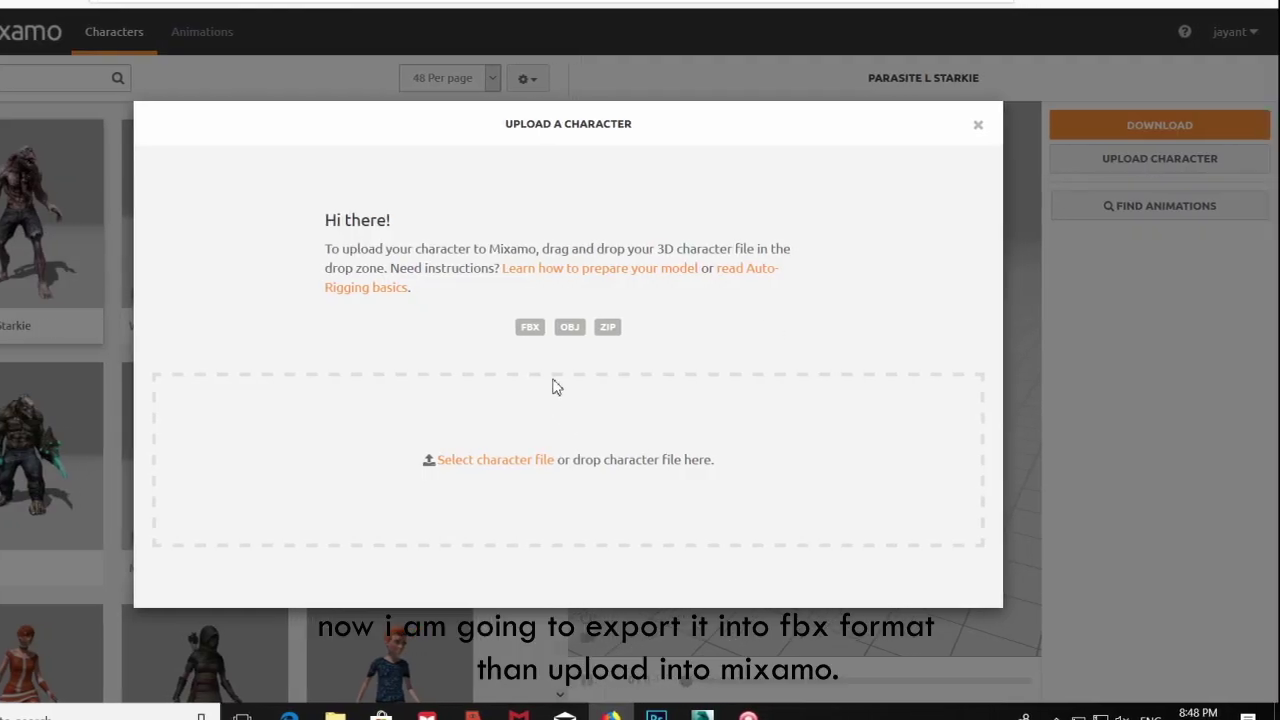
{"action": "left_click", "coordinate": [470, 470]}
{"action": "double_click", "coordinate": [54, 79]}
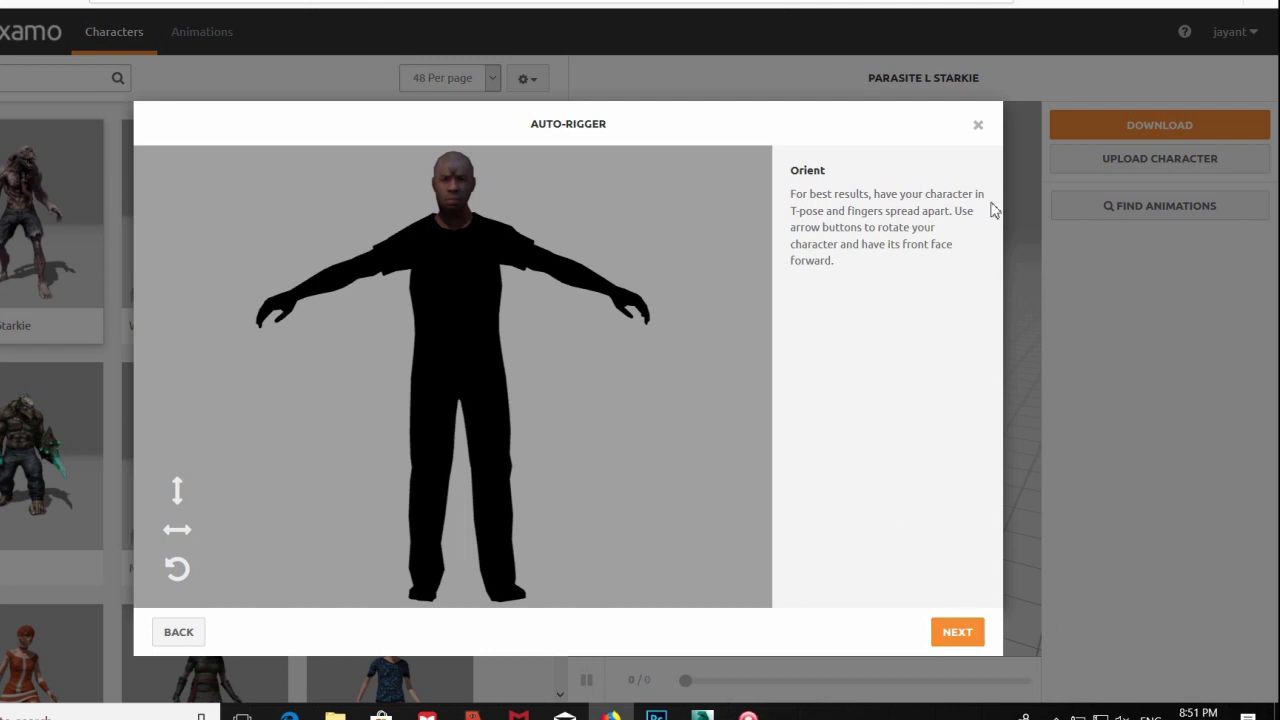
Place the chin, wrist, elbow, knee and groin markers on the character.
{"action": "left_click", "coordinate": [957, 631]}
{"action": "left_click_drag", "start_coordinate": [235, 377], "coordinate": [454, 209]}
{"action": "left_click_drag", "start_coordinate": [235, 423], "coordinate": [298, 301]}
{"action": "left_click_drag", "start_coordinate": [235, 469], "coordinate": [357, 272]}
{"action": "left_click_drag", "start_coordinate": [235, 516], "coordinate": [427, 475]}
{"action": "left_click_drag", "start_coordinate": [235, 562], "coordinate": [458, 375]}
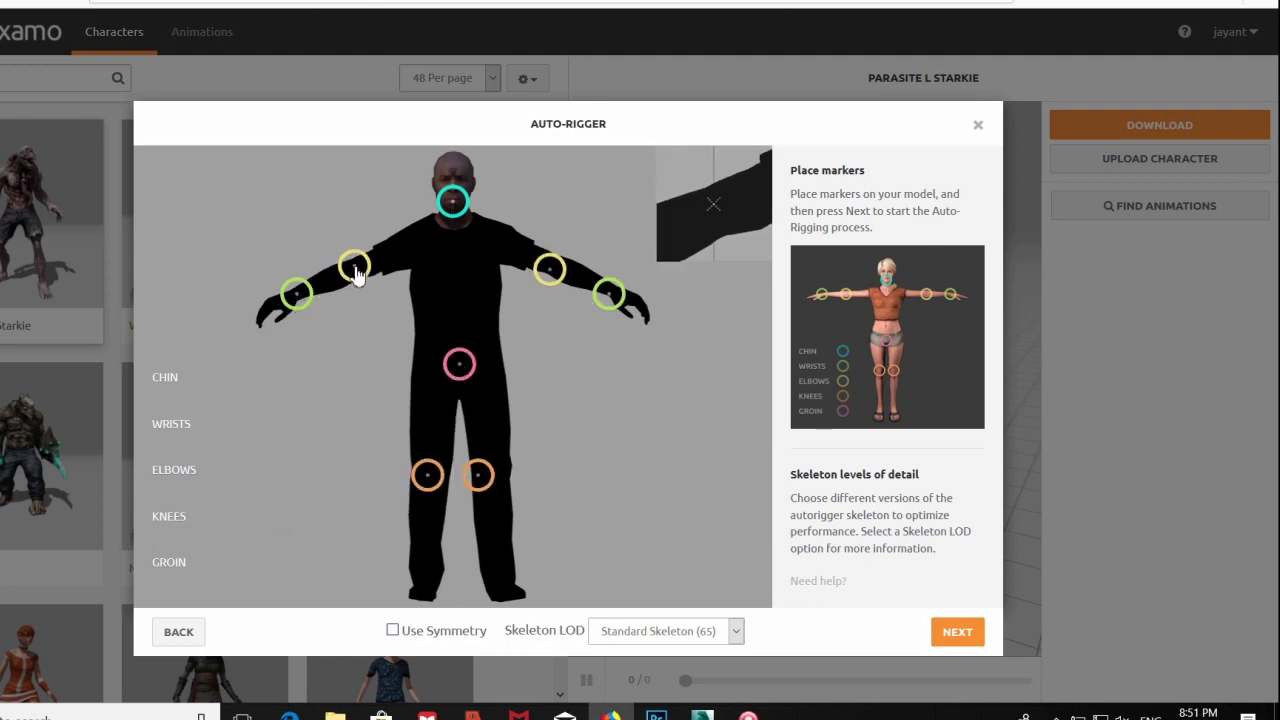
Fine-tune the right elbow and knee markers, run auto-rigging, and open the Animations library.
{"action": "left_click_drag", "start_coordinate": [549, 269], "coordinate": [555, 269]}
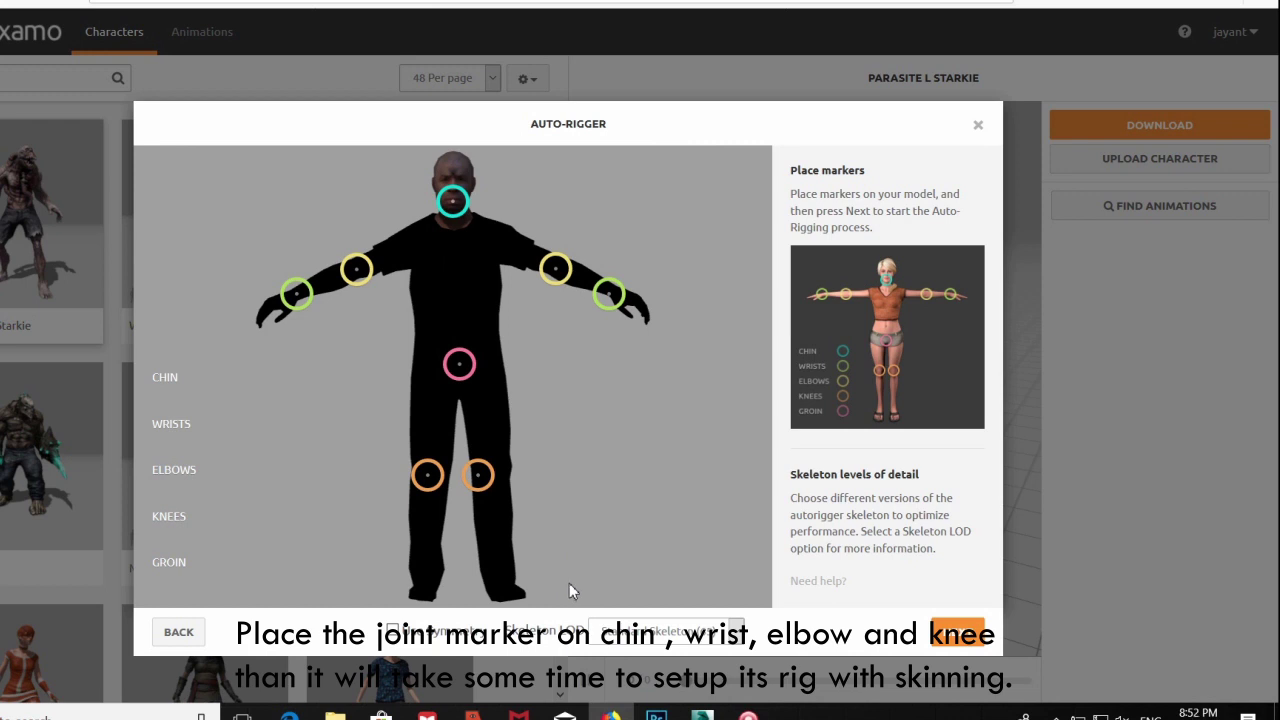
{"action": "left_click_drag", "start_coordinate": [478, 475], "coordinate": [495, 473]}
{"action": "left_click", "coordinate": [956, 622]}
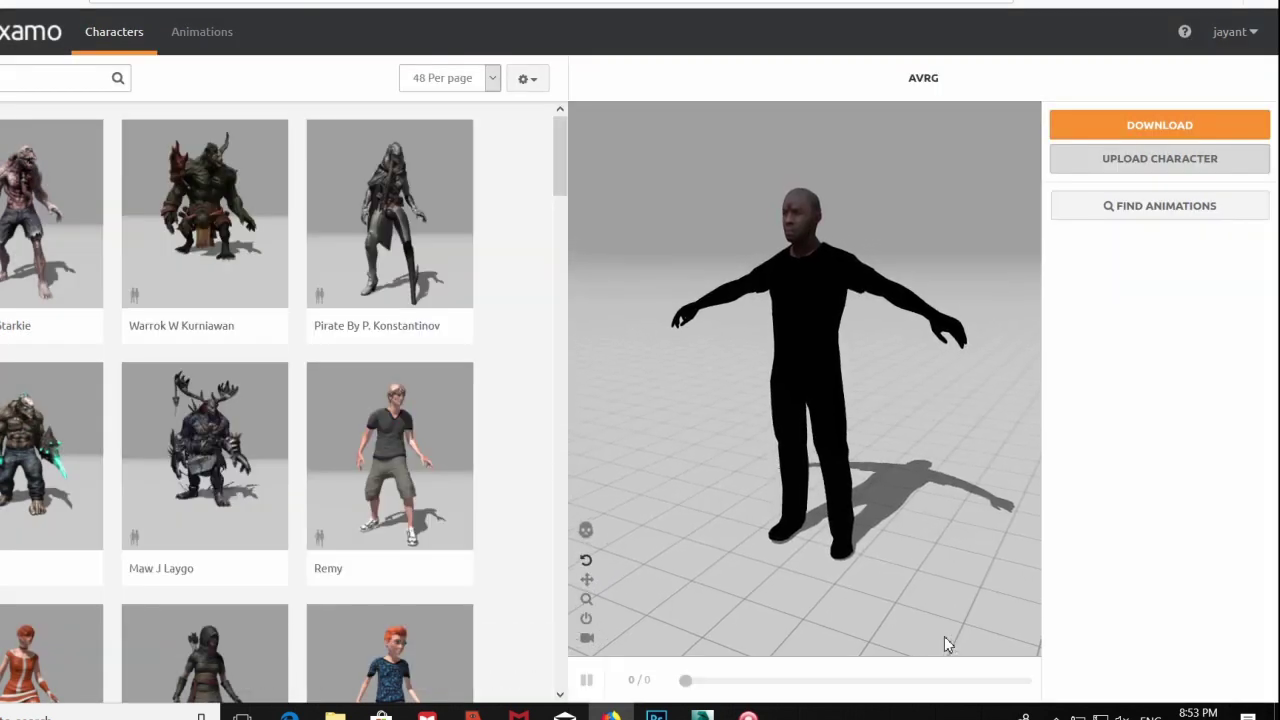
{"action": "left_click", "coordinate": [186, 50]}
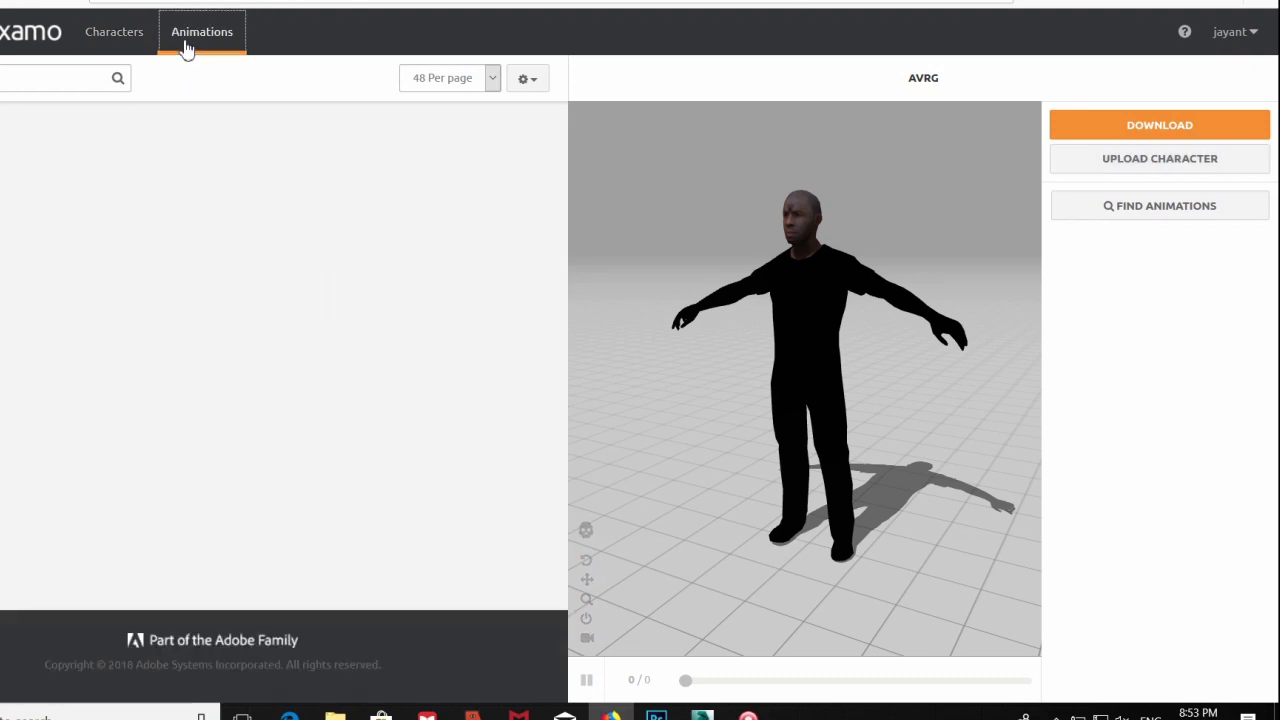
Apply the Samba Dancing animation and download it with default settings as Samba Dancing.fbx.
{"action": "left_click", "coordinate": [50, 450]}
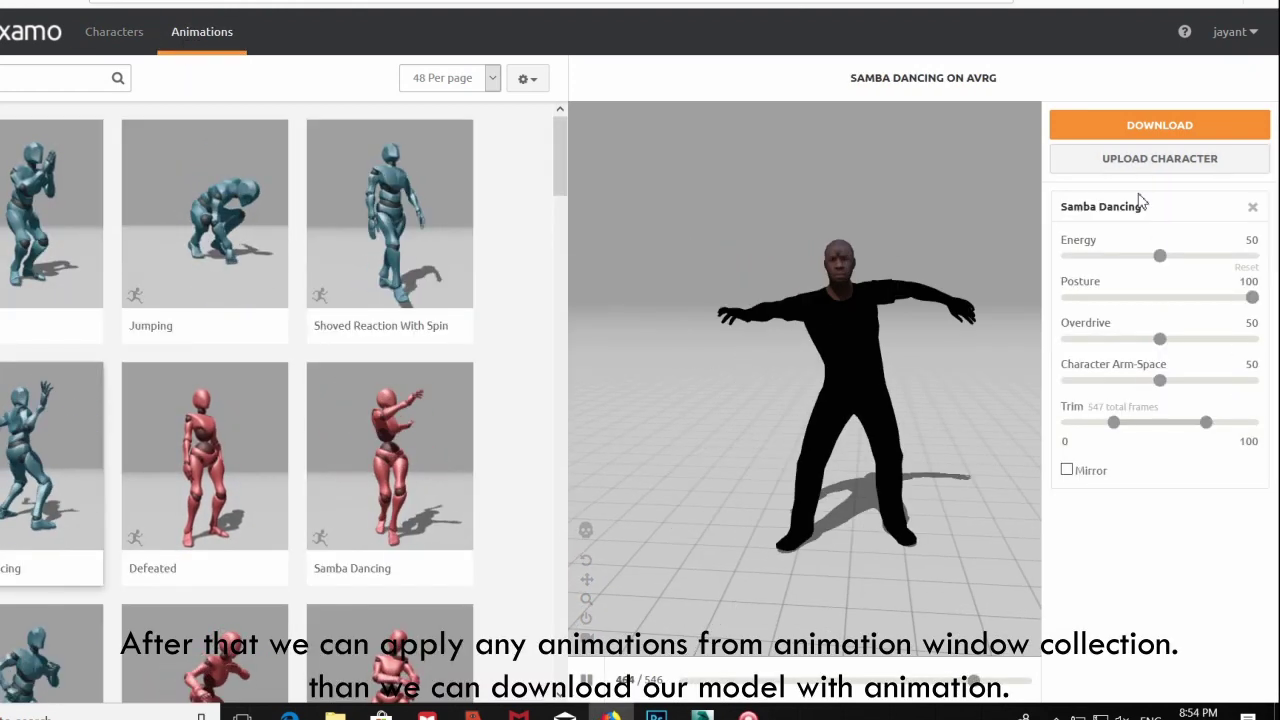
{"action": "left_click", "coordinate": [1144, 127]}
{"action": "left_click", "coordinate": [864, 337]}
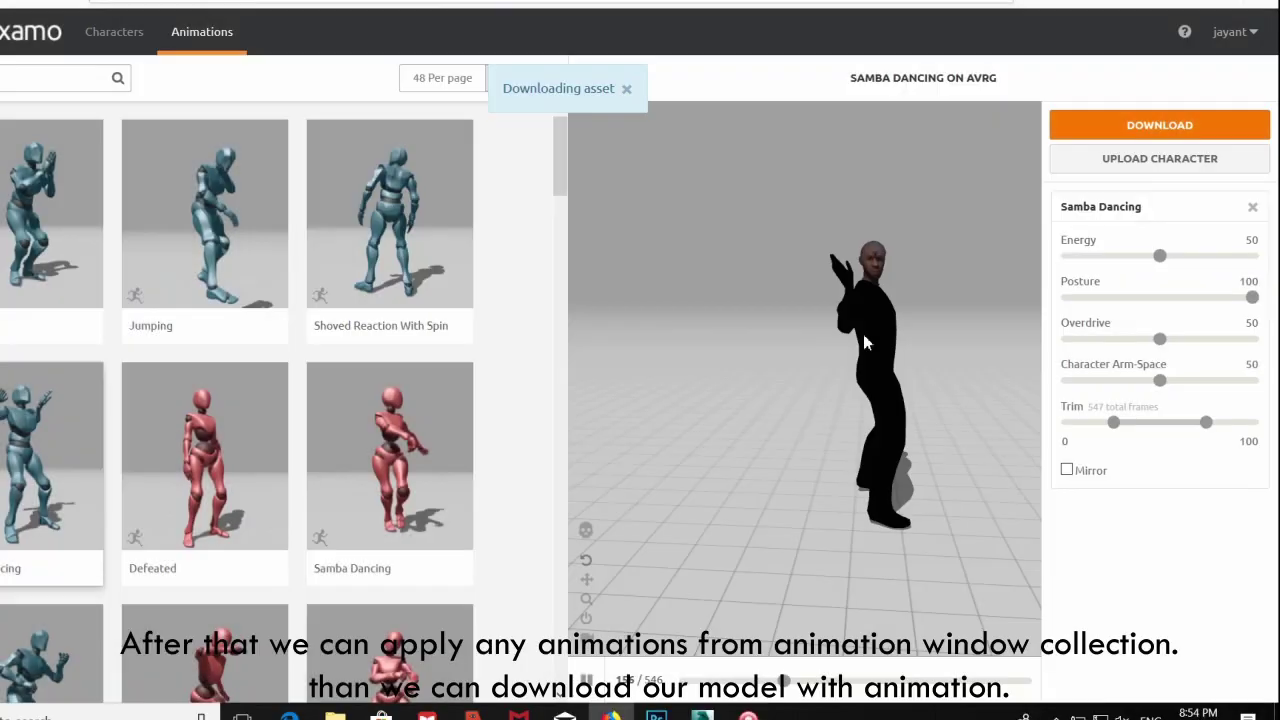
{"action": "left_click", "coordinate": [127, 222]}
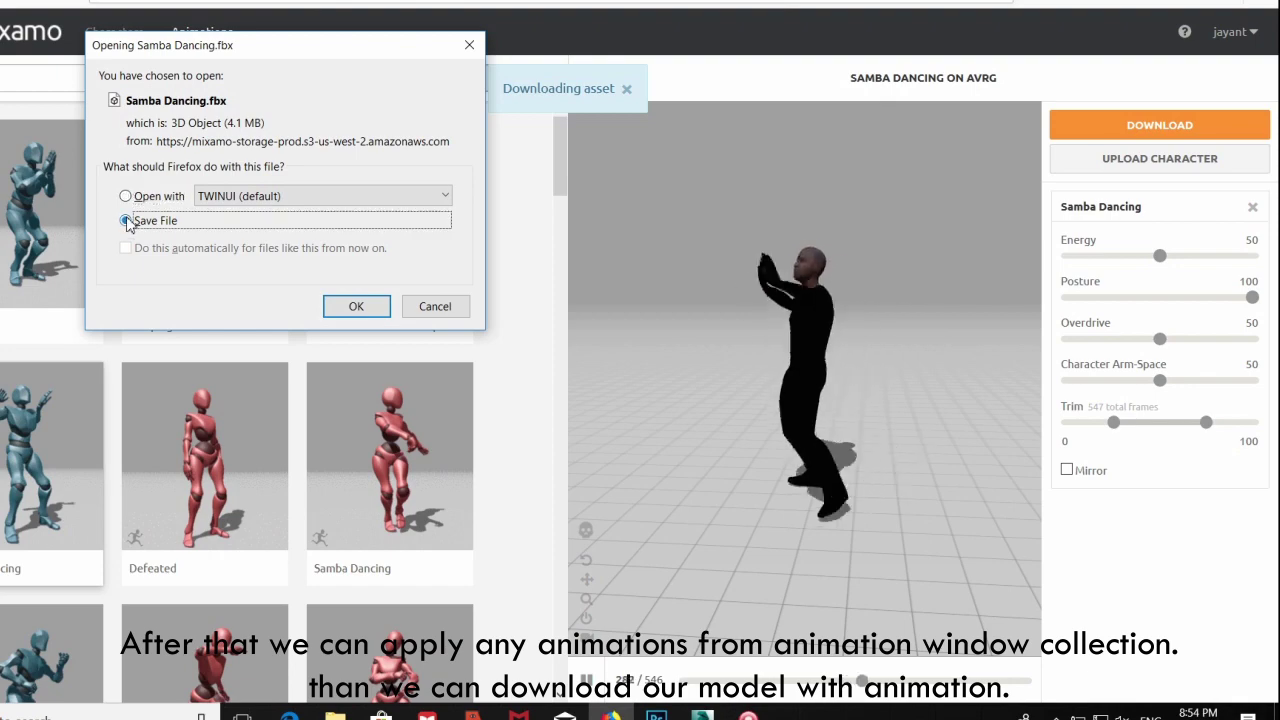
{"action": "left_click", "coordinate": [366, 308]}
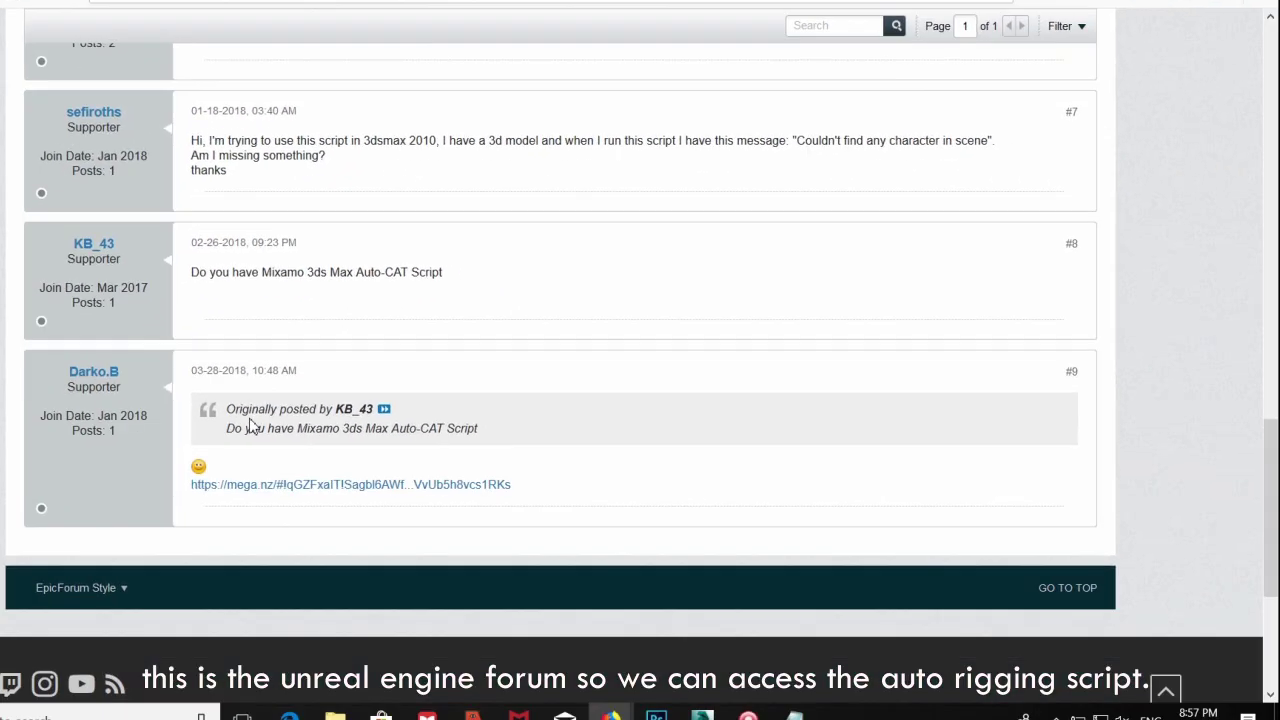
Open the thread's mega.nz Auto-CAT link in a new tab and start downloading scripts.rar.
{"action": "triple_click", "coordinate": [250, 426]}
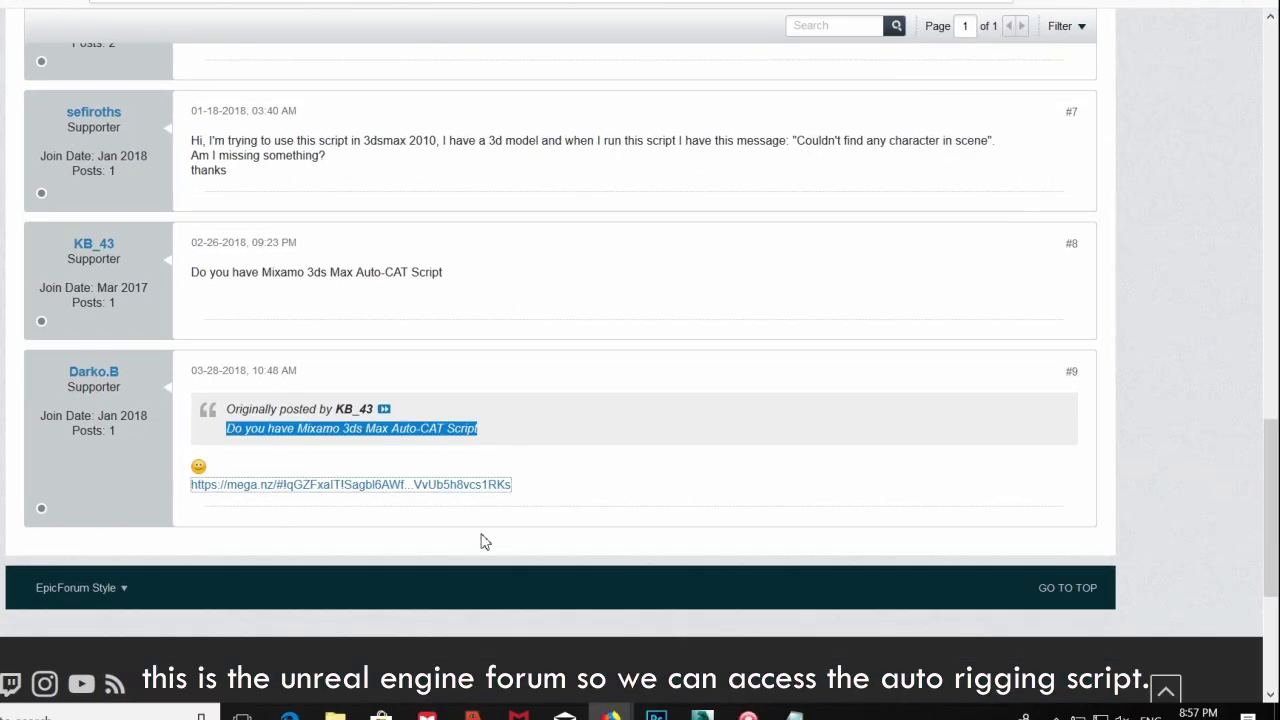
{"action": "right_click", "coordinate": [436, 492]}
{"action": "left_click", "coordinate": [465, 500]}
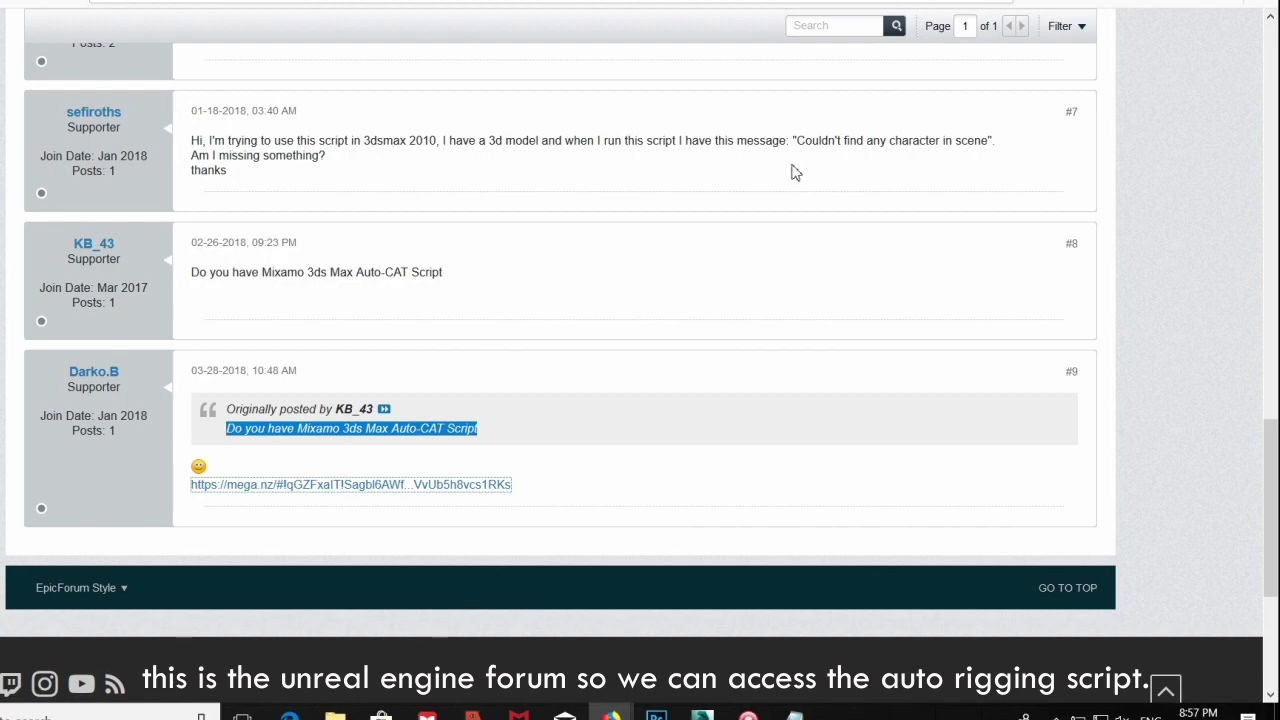
{"action": "key", "text": "ctrl+Tab"}
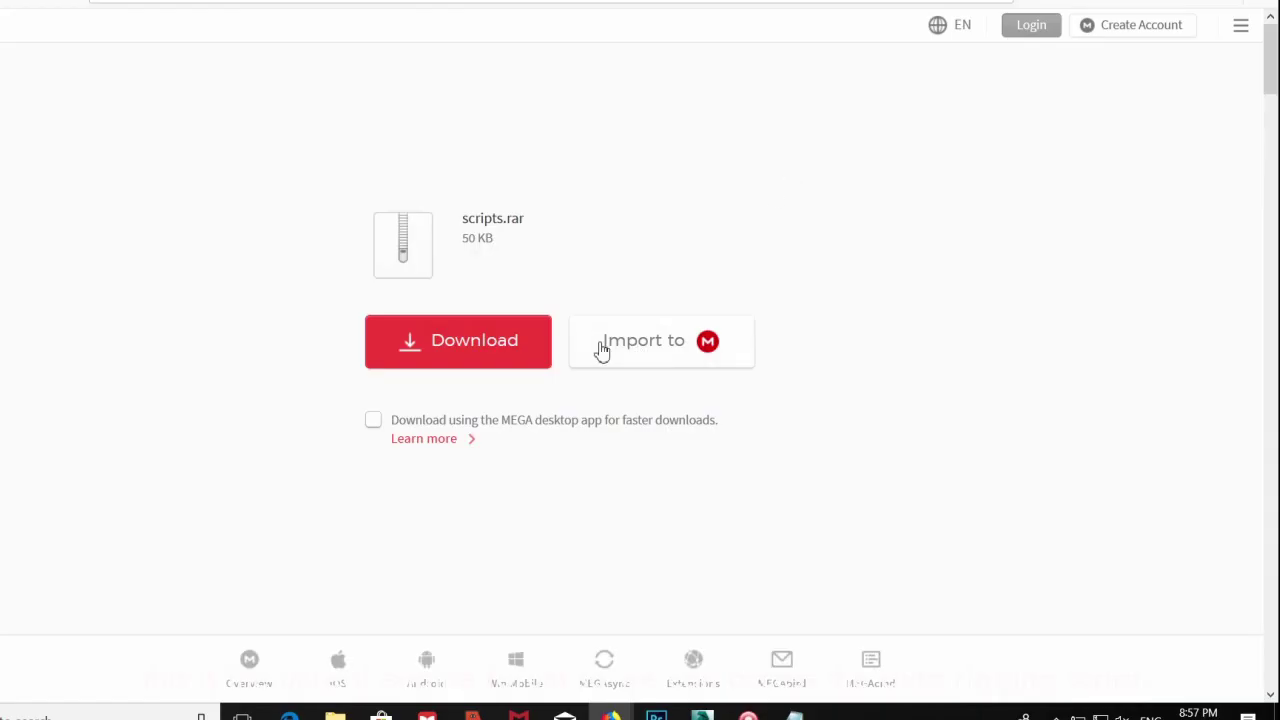
{"action": "left_click", "coordinate": [514, 357]}
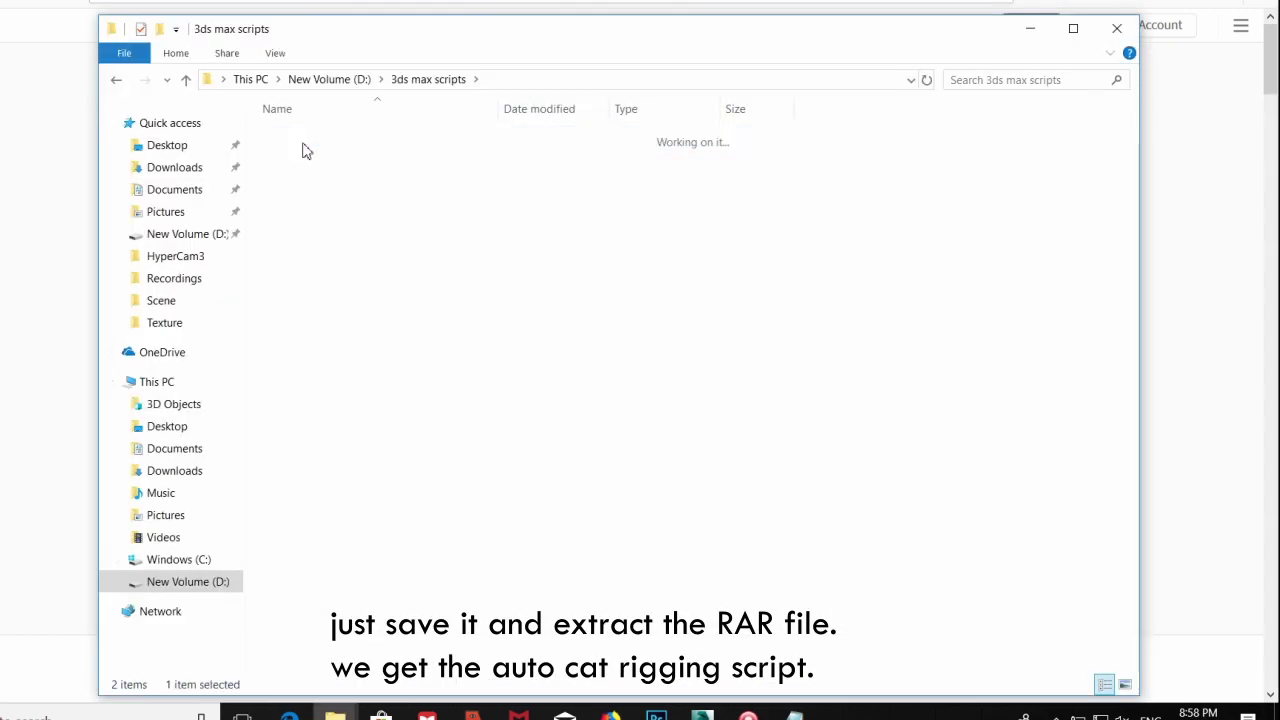
Browse into scripts > scripts > AutoCAT and drag the file onto 3ds Max to import it.
{"action": "double_click", "coordinate": [303, 144]}
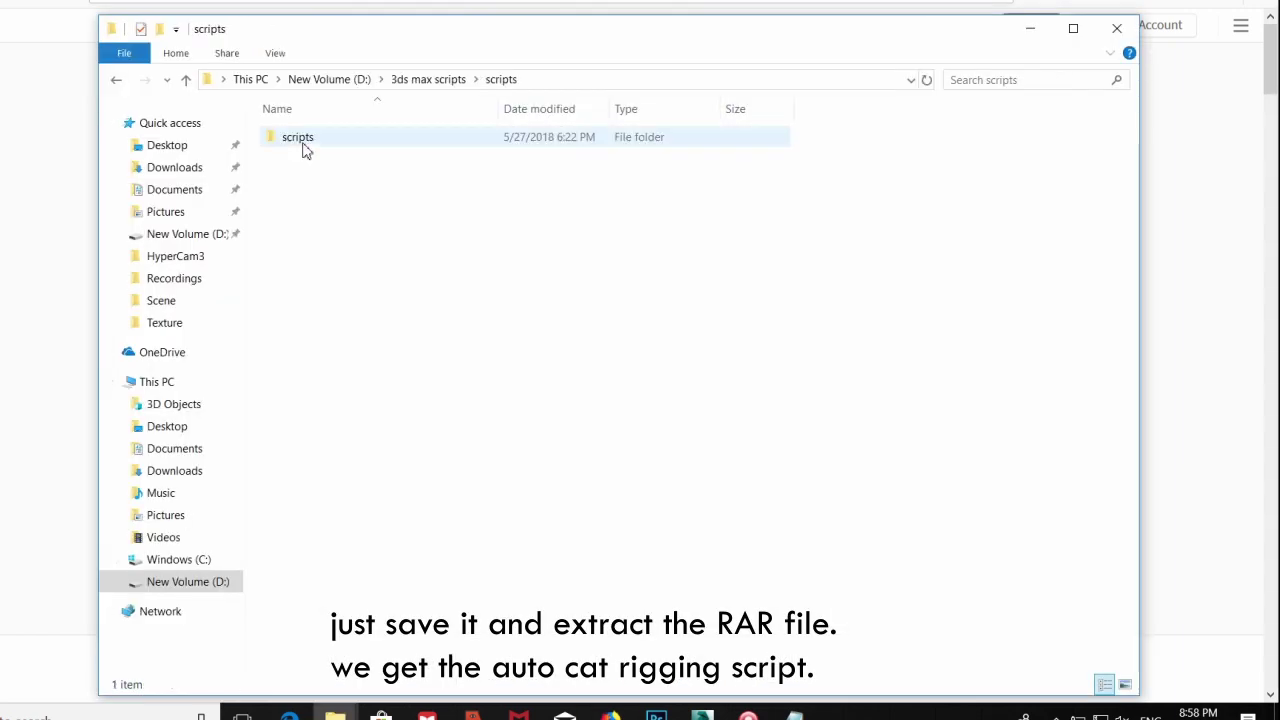
{"action": "double_click", "coordinate": [303, 144]}
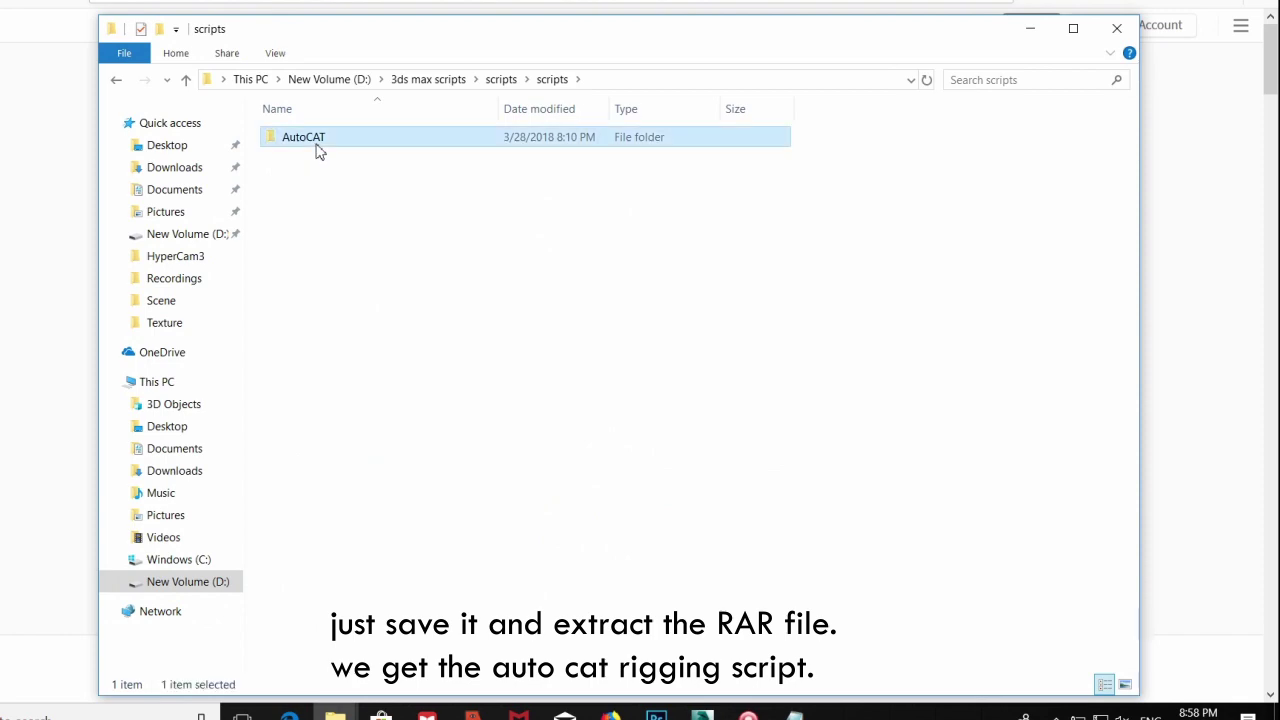
{"action": "double_click", "coordinate": [318, 150]}
{"action": "left_click", "coordinate": [316, 143]}
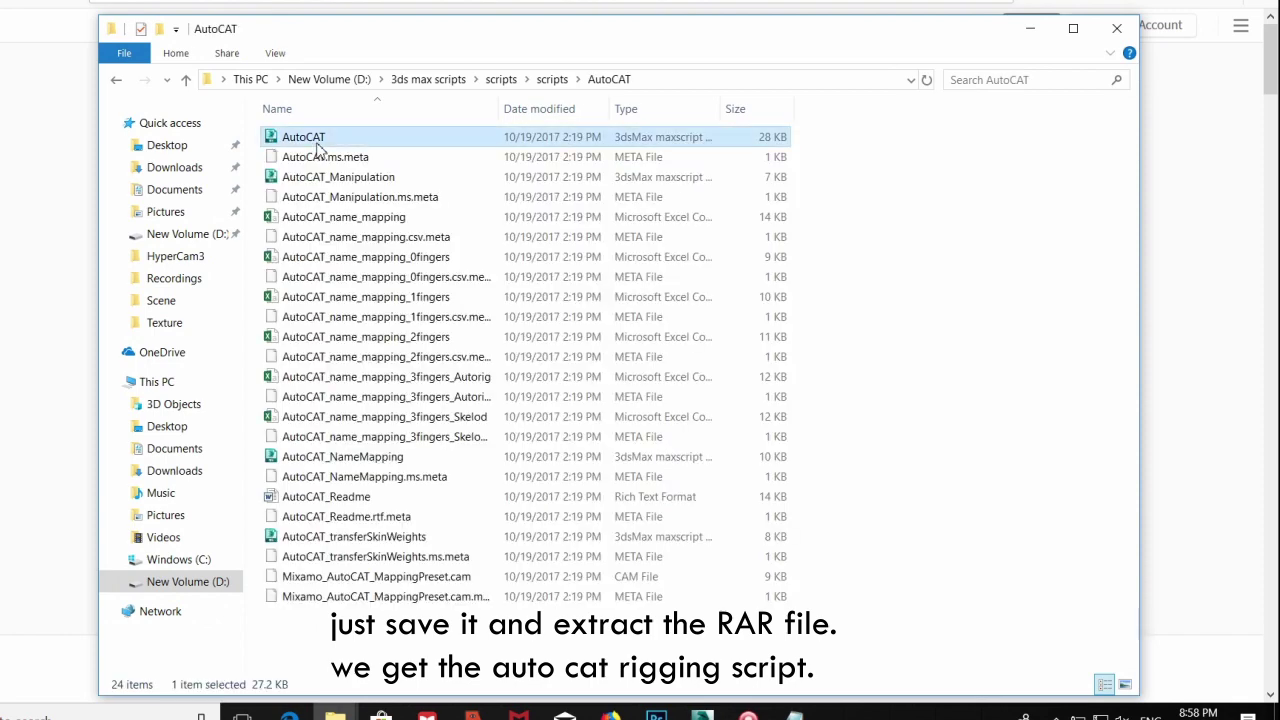
{"action": "left_click_drag", "start_coordinate": [322, 146], "coordinate": [816, 548]}
{"action": "left_click", "coordinate": [816, 548]}
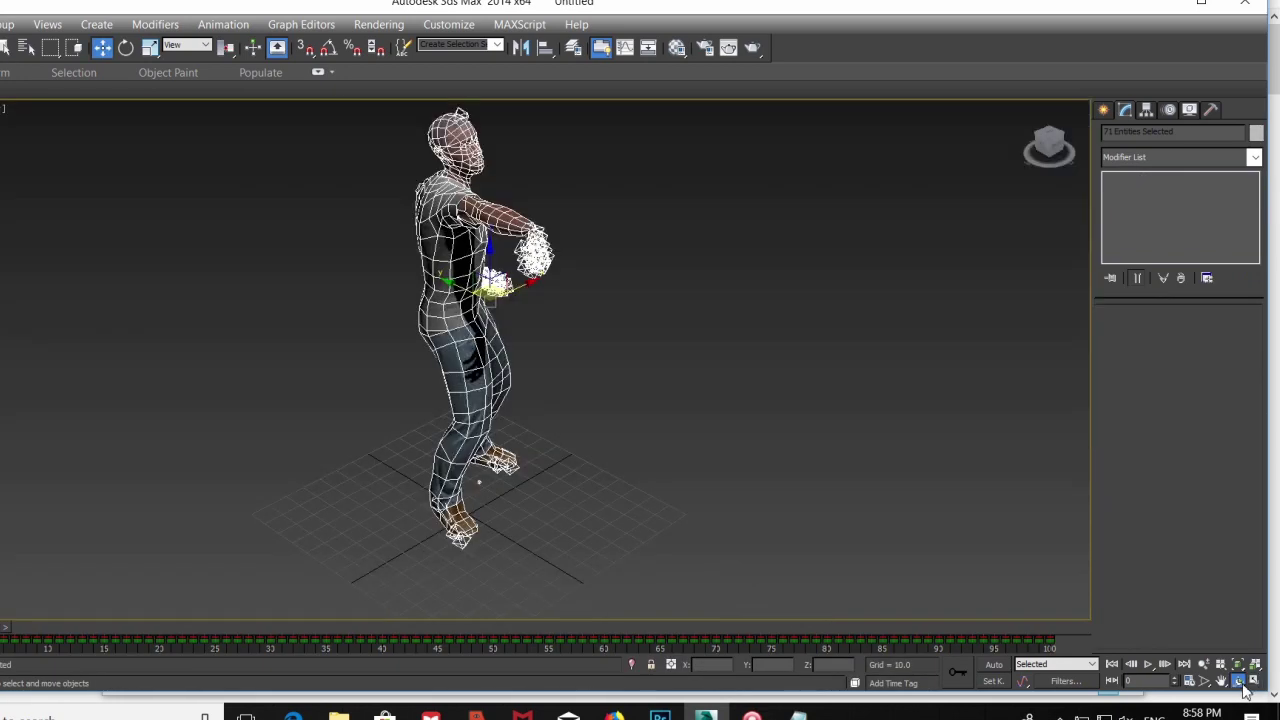
Extend the time range to frame 545, replay the full samba, and open the Utilities panel.
{"action": "key", "text": "ctrl+d"}
{"action": "left_click", "coordinate": [1148, 665]}
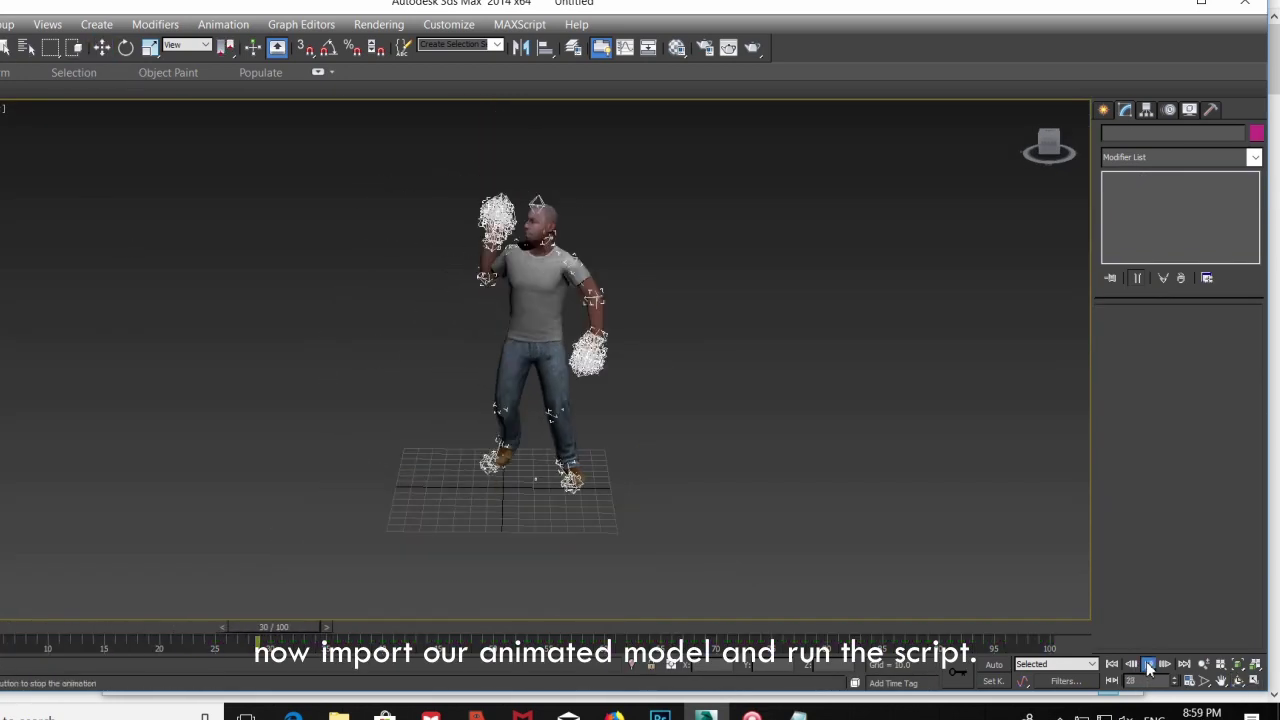
{"action": "left_click", "coordinate": [1148, 665]}
{"action": "right_click_drag", "start_coordinate": [963, 632], "coordinate": [727, 646], "text": "ctrl+alt"}
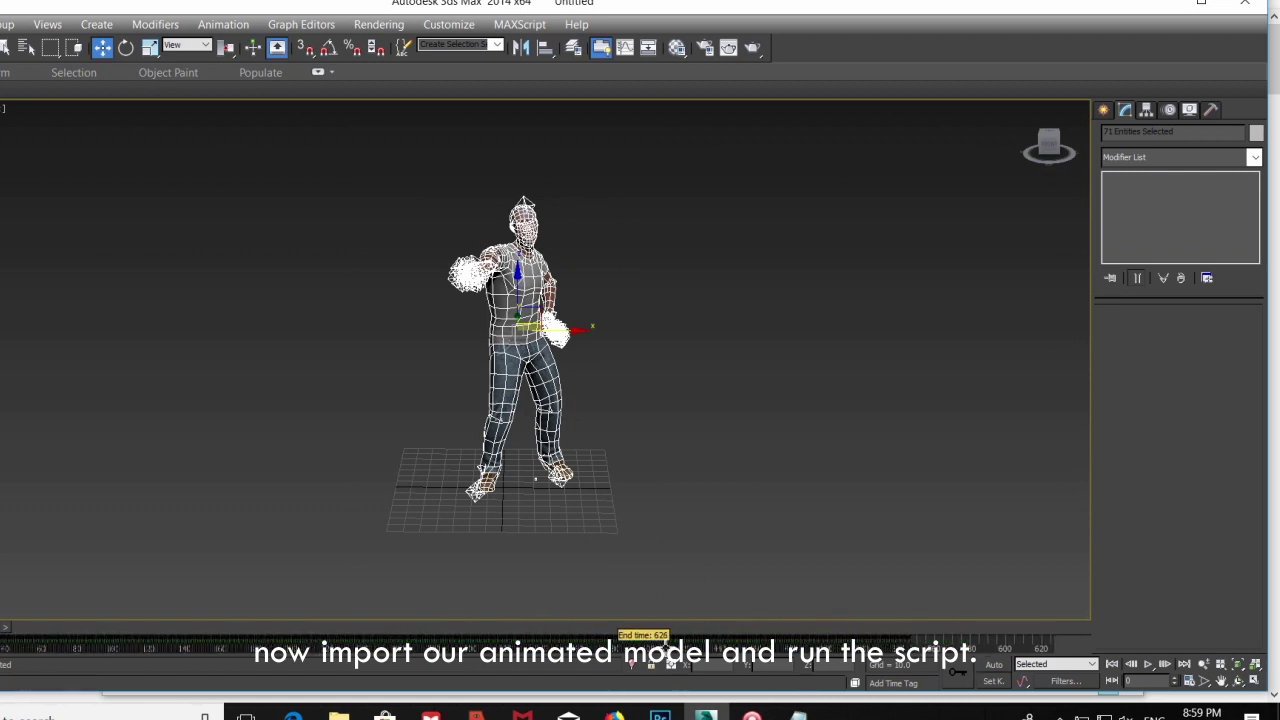
{"action": "left_click", "coordinate": [1148, 664]}
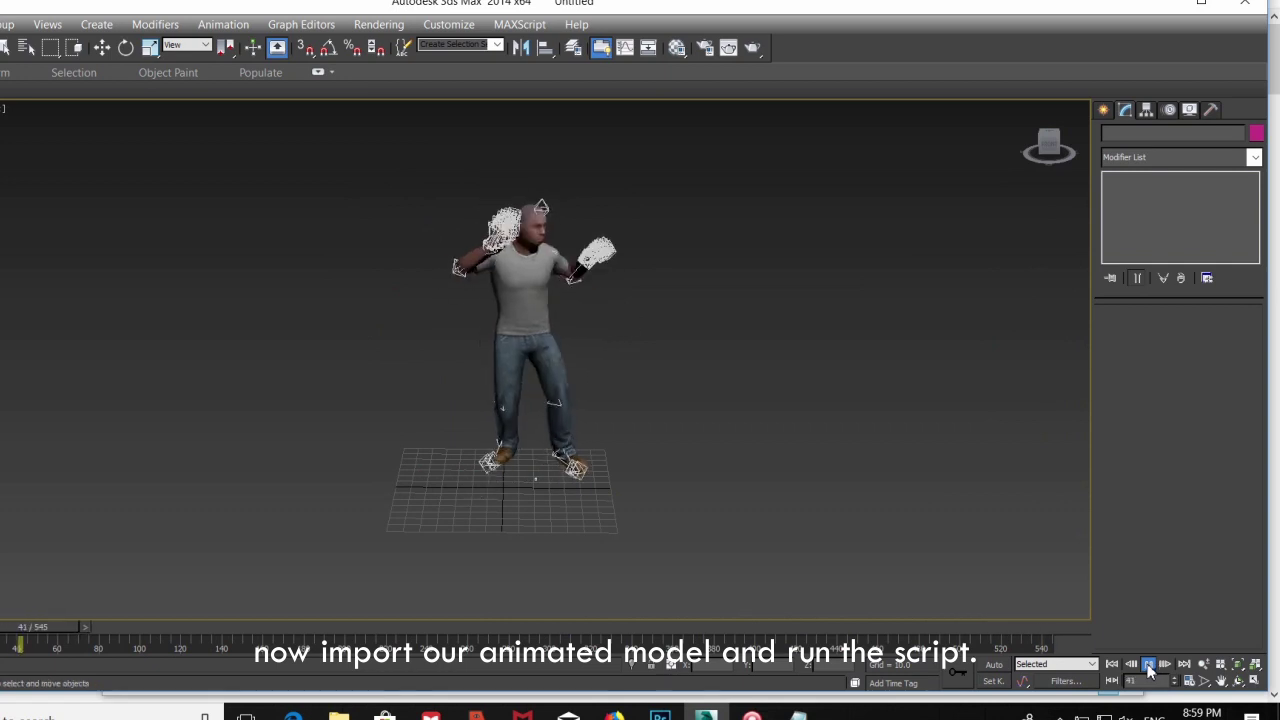
{"action": "left_click", "coordinate": [1148, 664]}
{"action": "left_click", "coordinate": [1210, 109]}
Run AutoCAT.ms from D:\3ds max scripts\scripts\scripts\AutoCAT and create the CAT rig on the character.
{"action": "left_click", "coordinate": [1183, 349]}
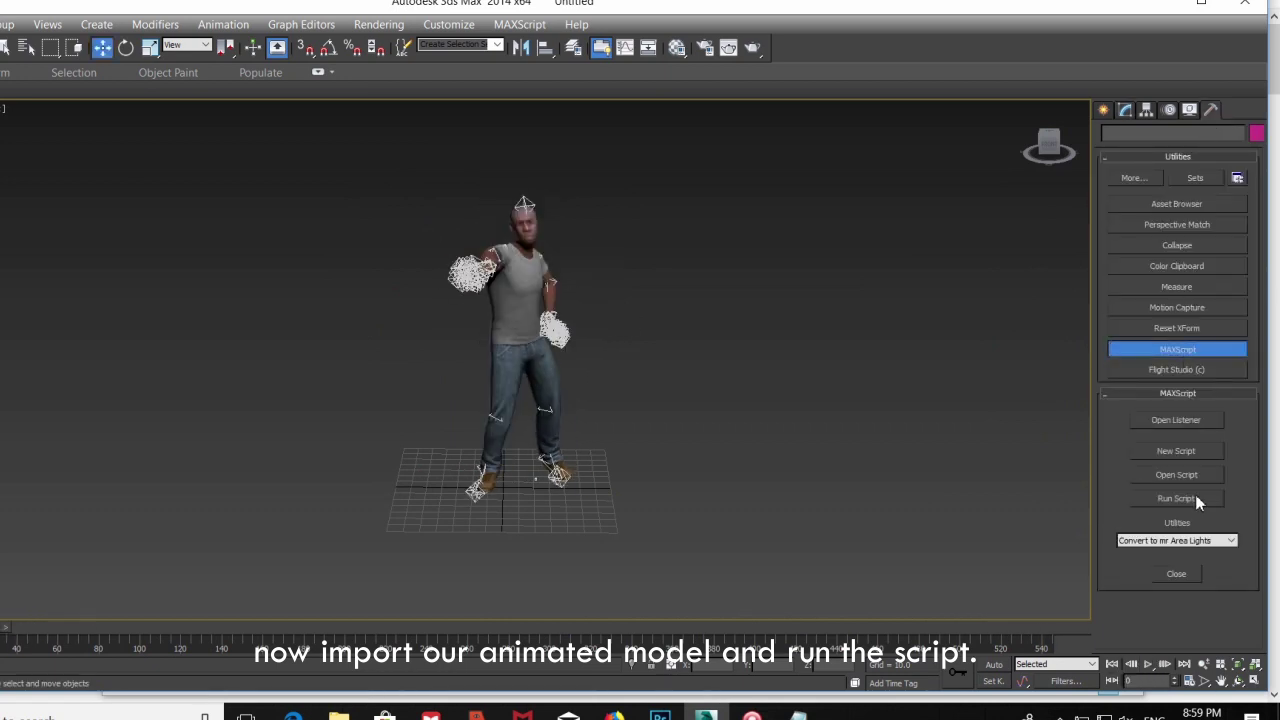
{"action": "left_click", "coordinate": [1170, 498]}
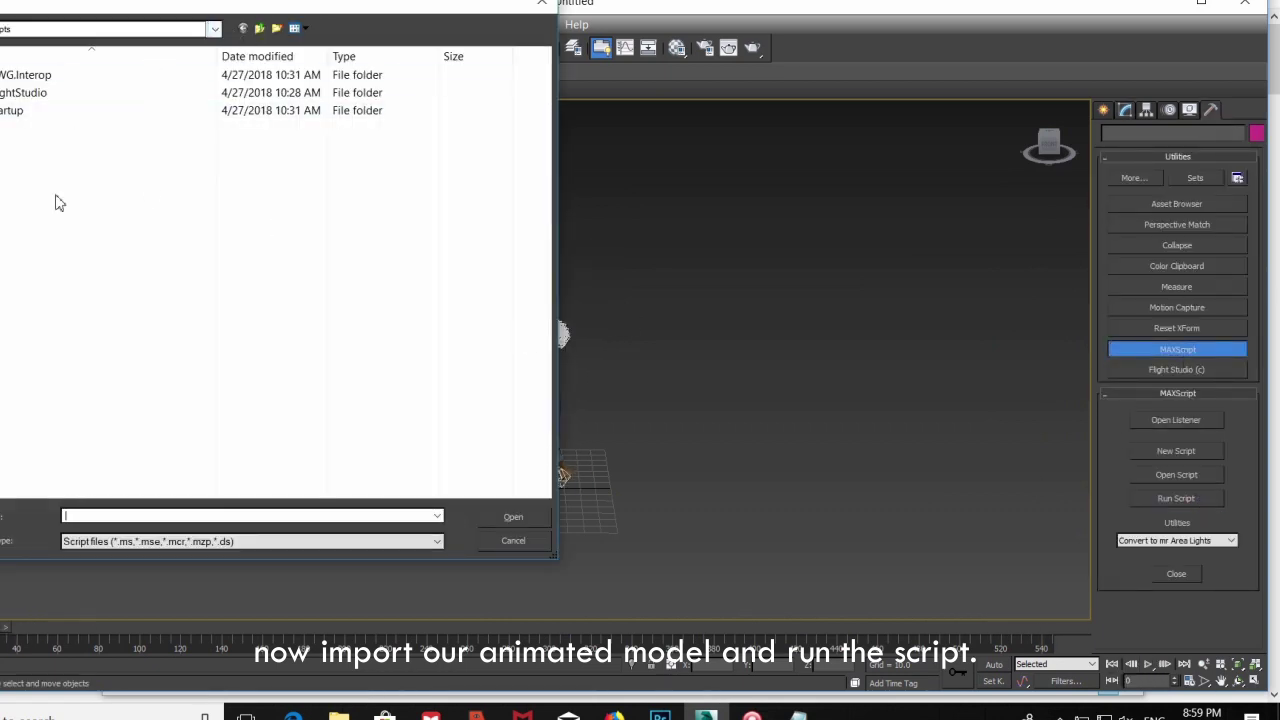
{"action": "double_click", "coordinate": [275, 308]}
{"action": "double_click", "coordinate": [30, 127]}
{"action": "left_click", "coordinate": [10, 80]}
{"action": "double_click", "coordinate": [10, 80]}
{"action": "double_click", "coordinate": [10, 80]}
{"action": "left_click", "coordinate": [40, 75]}
{"action": "left_click", "coordinate": [513, 516]}
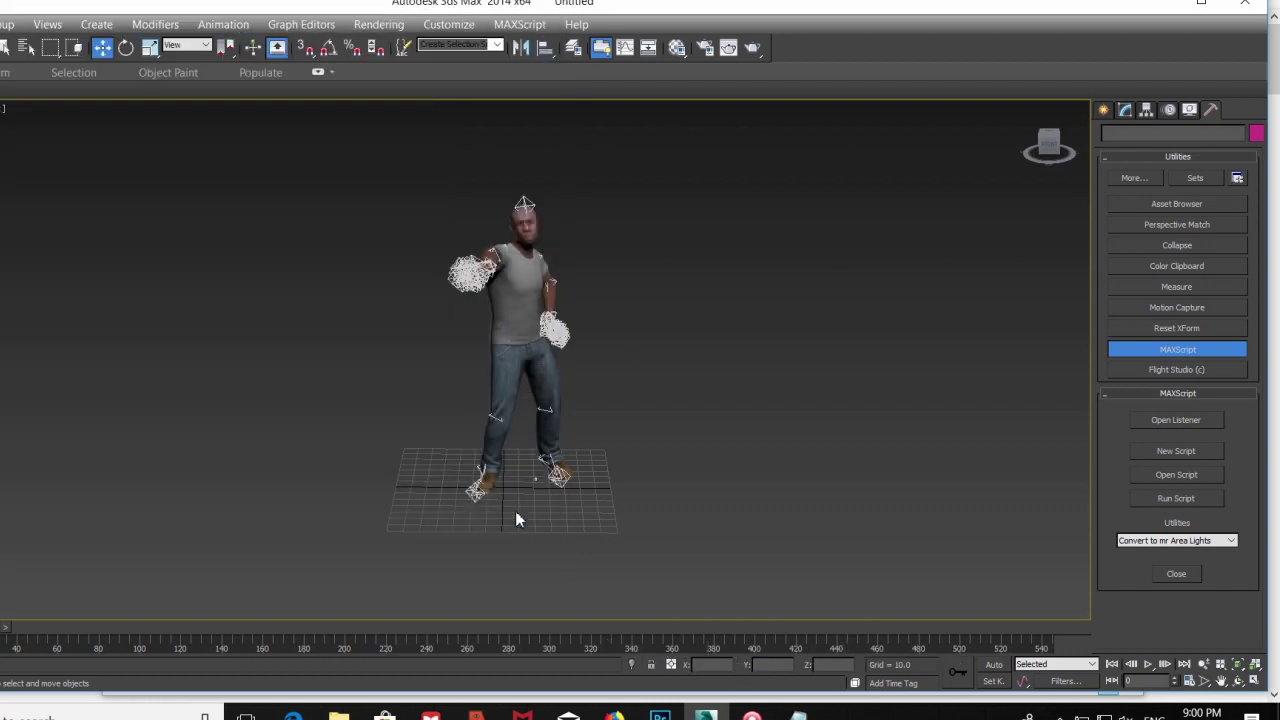
{"action": "left_click", "coordinate": [553, 418]}
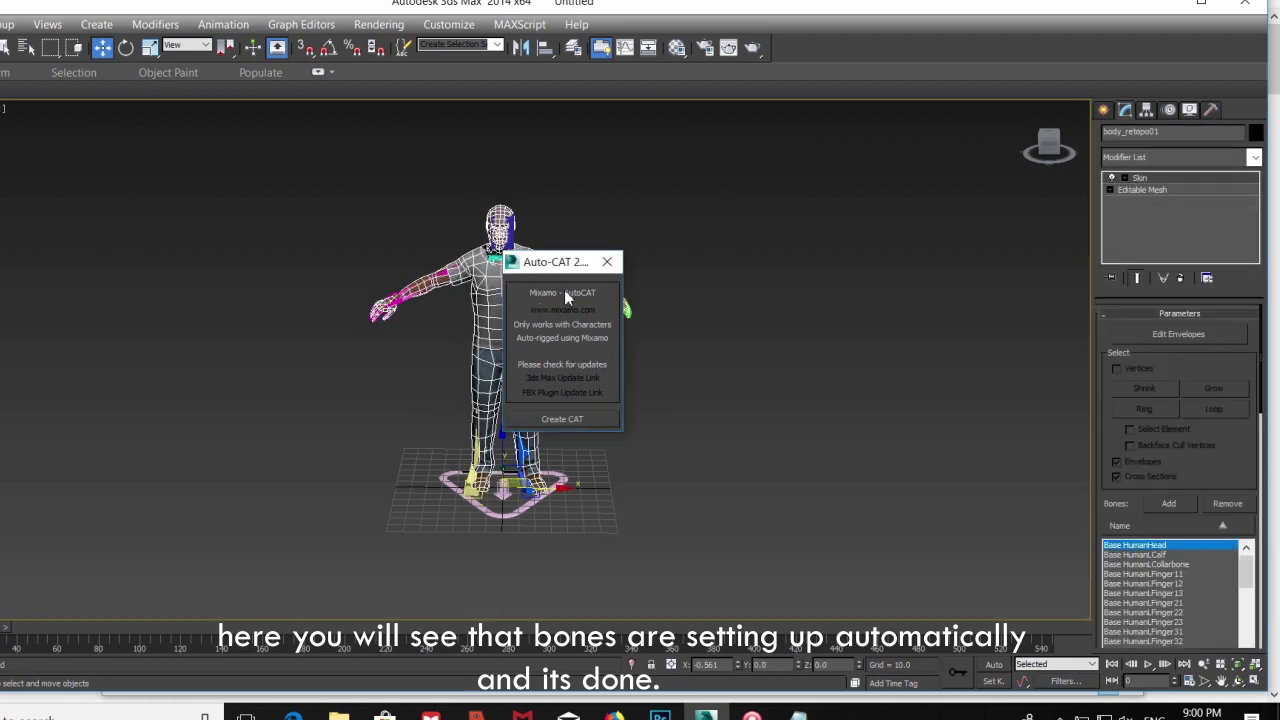
Move the green and pink palm bones and lift the foot IK platform to test the skinning.
{"action": "left_click_drag", "start_coordinate": [555, 262], "coordinate": [187, 322]}
{"action": "scroll", "coordinate": [590, 337], "scroll_direction": "up", "scroll_amount": 3}
{"action": "left_click", "coordinate": [645, 278]}
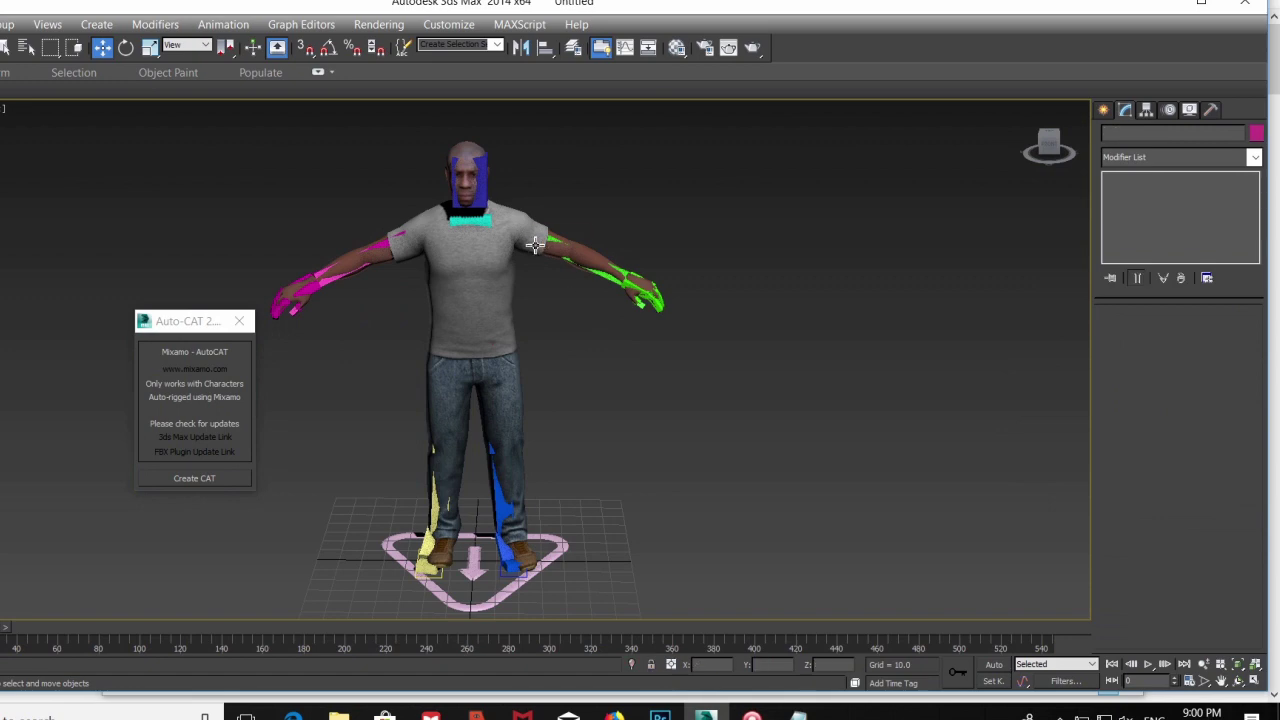
{"action": "left_click_drag", "start_coordinate": [651, 264], "coordinate": [513, 264]}
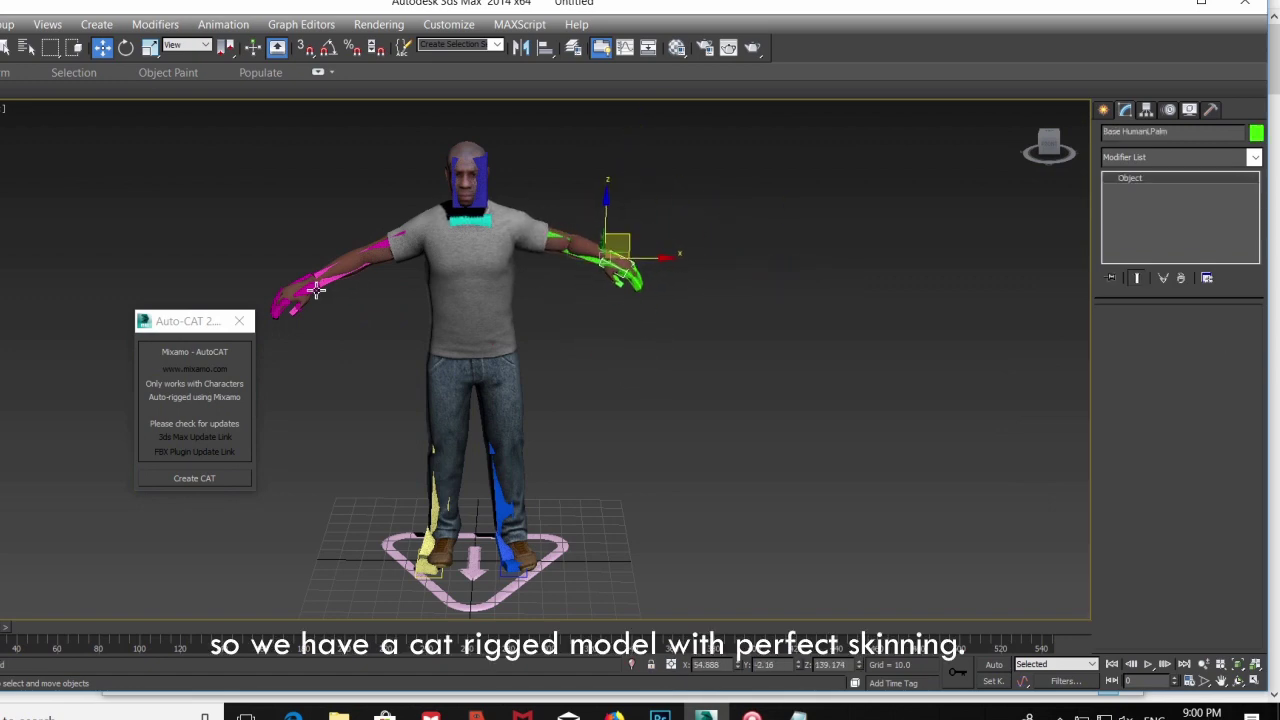
{"action": "mouse_move", "coordinate": [341, 263]}
{"action": "left_mouse_down"}
{"action": "mouse_move", "coordinate": [345, 195]}
{"action": "mouse_move", "coordinate": [365, 285]}
{"action": "mouse_move", "coordinate": [324, 260]}
{"action": "left_mouse_up"}
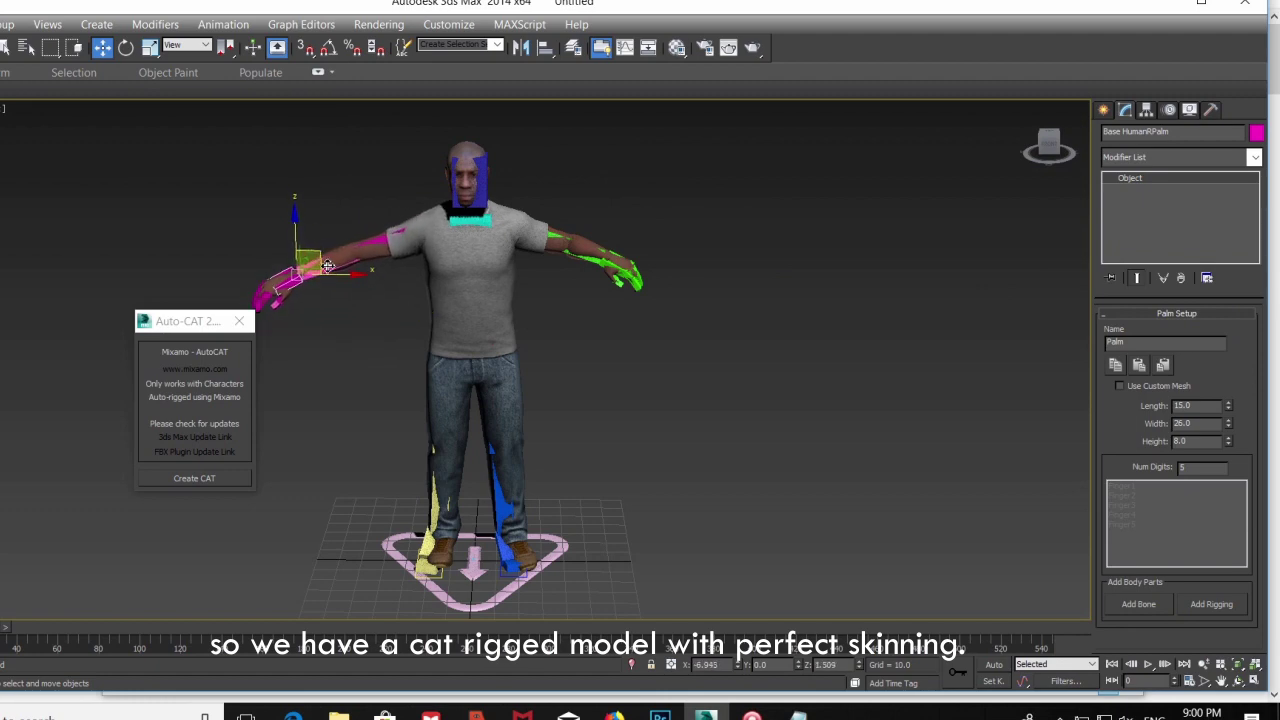
{"action": "left_click", "coordinate": [503, 571]}
{"action": "left_click_drag", "start_coordinate": [537, 543], "coordinate": [531, 484]}
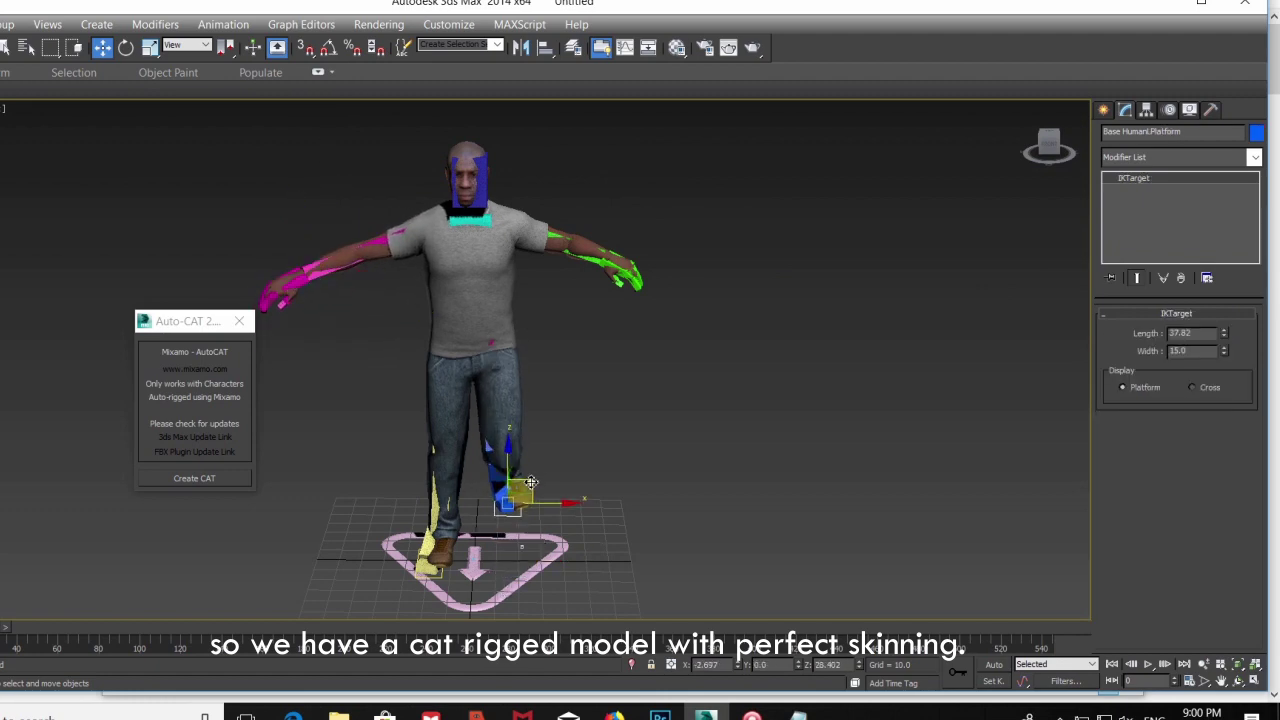
Inspect the body mesh's skin from another angle, then reselect the green palm and left foot platform.
{"action": "left_click", "coordinate": [510, 430]}
{"action": "mouse_move", "coordinate": [739, 403]}
{"action": "middle_mouse_down", "text": "alt"}
{"action": "mouse_move", "coordinate": [531, 411]}
{"action": "mouse_move", "coordinate": [989, 409]}
{"action": "mouse_move", "coordinate": [809, 400]}
{"action": "mouse_move", "coordinate": [723, 429]}
{"action": "mouse_move", "coordinate": [724, 440]}
{"action": "mouse_move", "coordinate": [722, 413]}
{"action": "middle_mouse_up", "text": "alt"}
{"action": "left_click", "coordinate": [534, 412]}
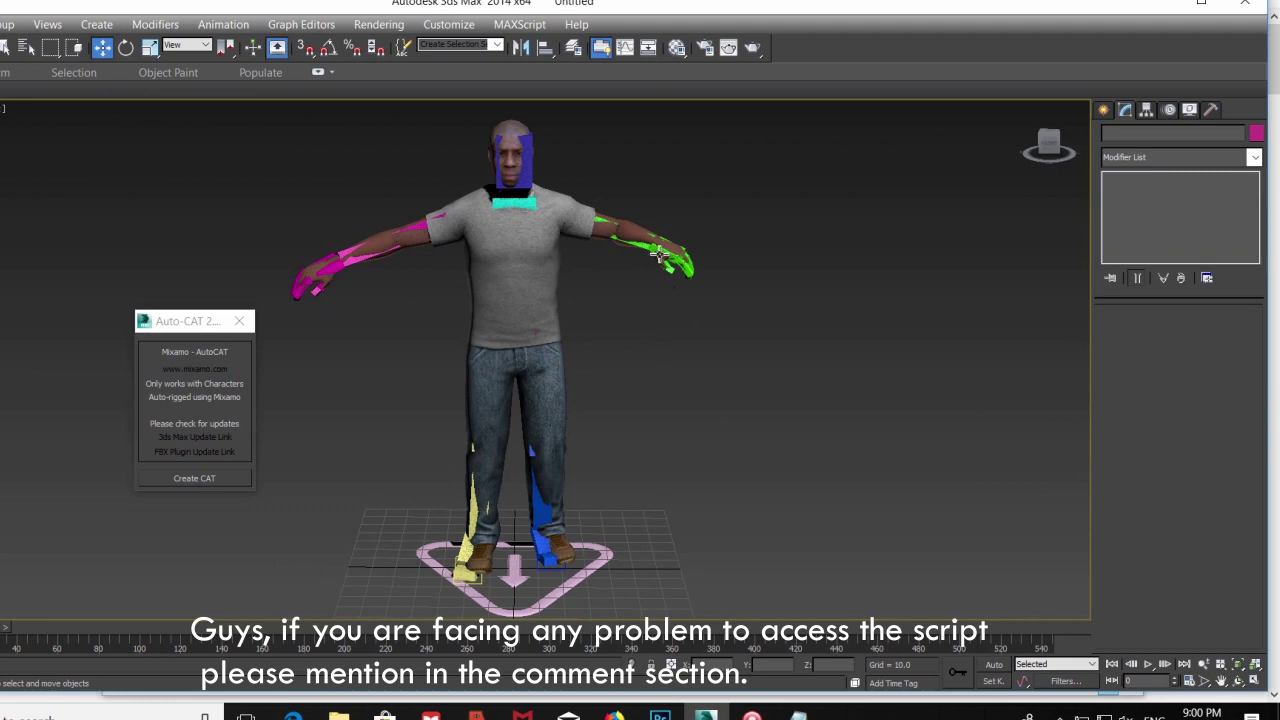
{"action": "left_click", "coordinate": [660, 254]}
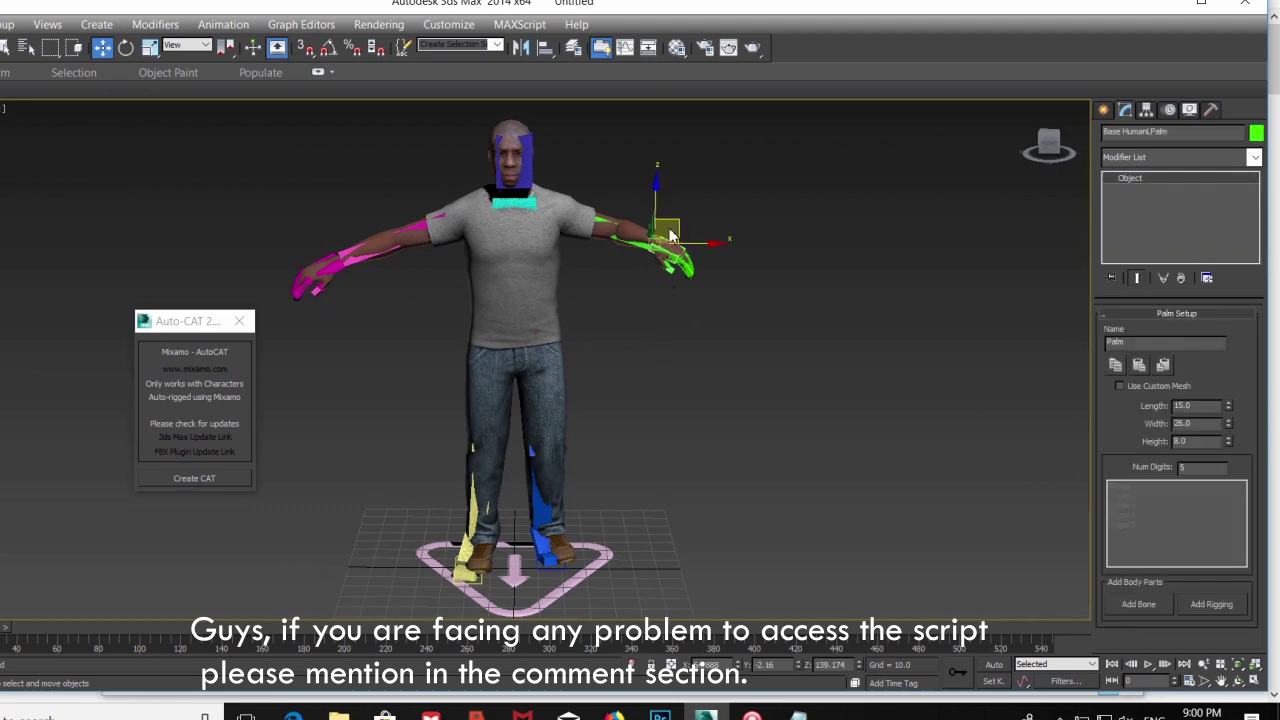
{"action": "left_click", "coordinate": [543, 574]}
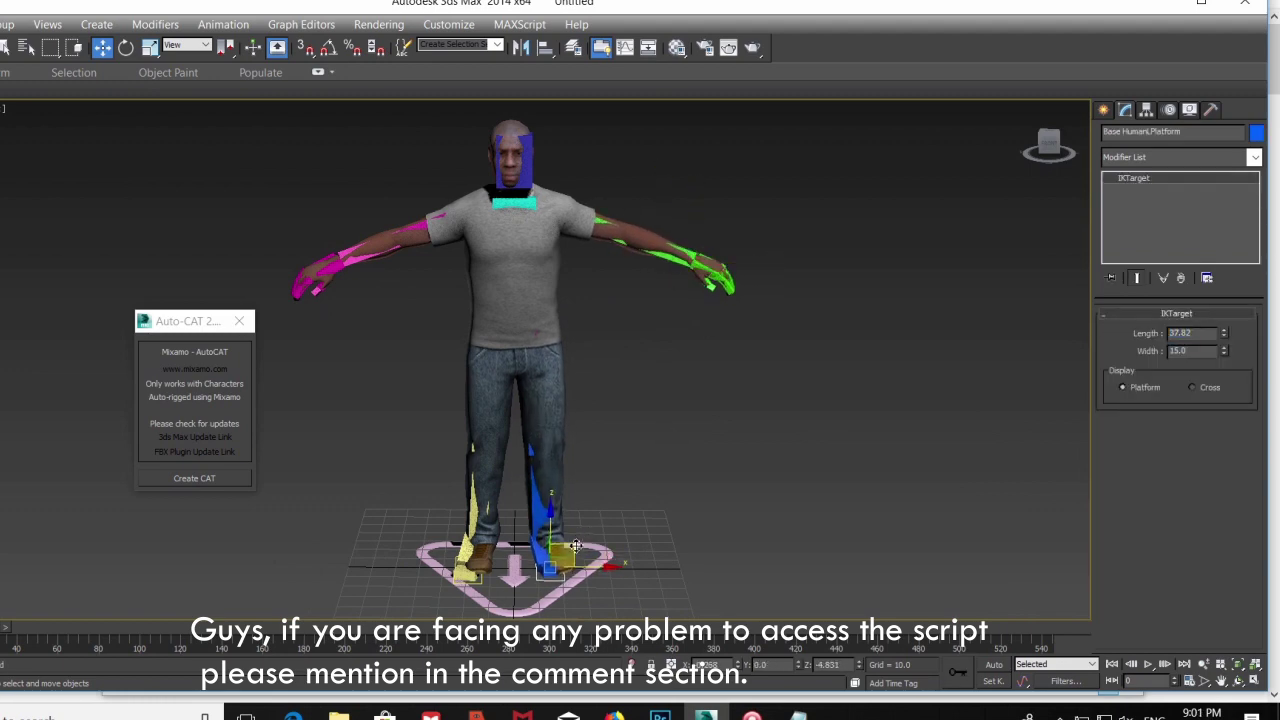